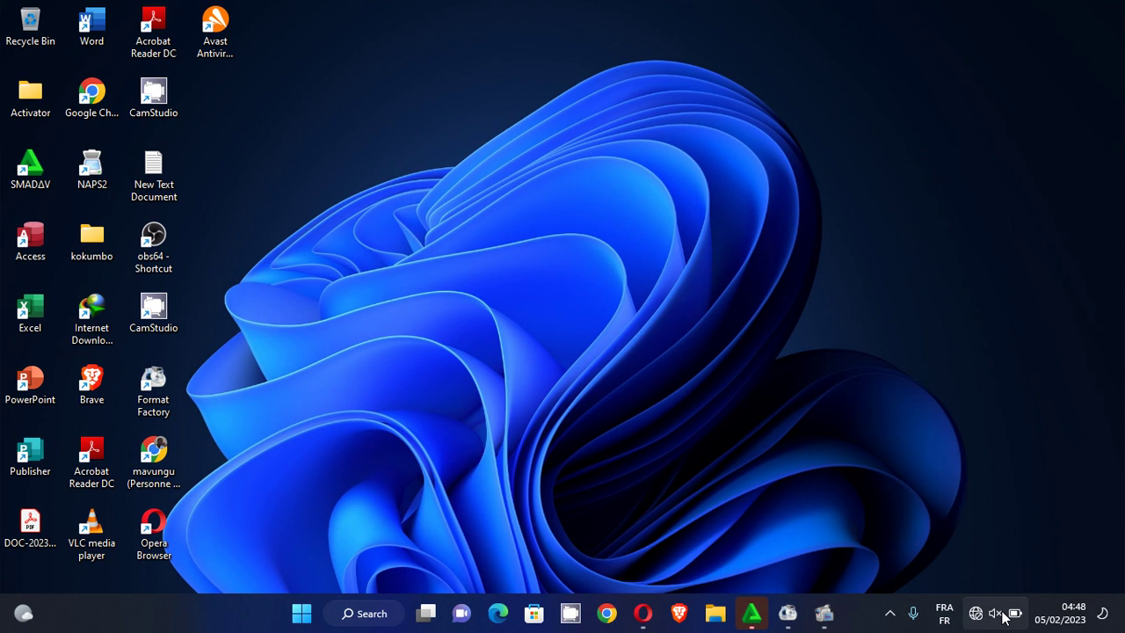
Step: Unmute the system sound in the quick settings and close them
click(1003, 618)
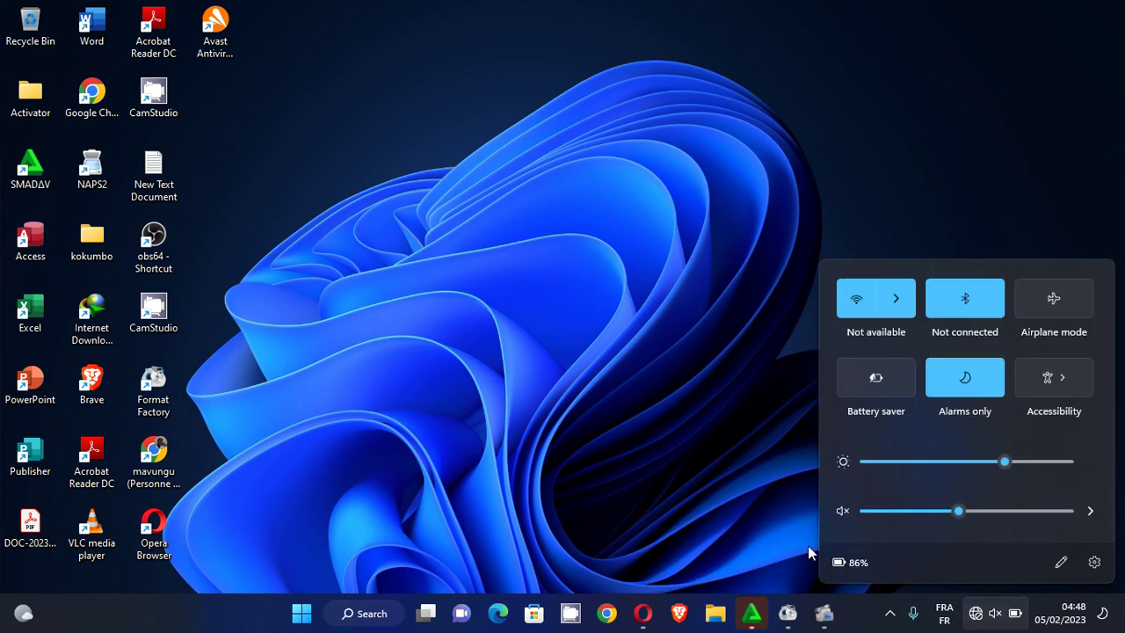
click(846, 515)
click(702, 481)
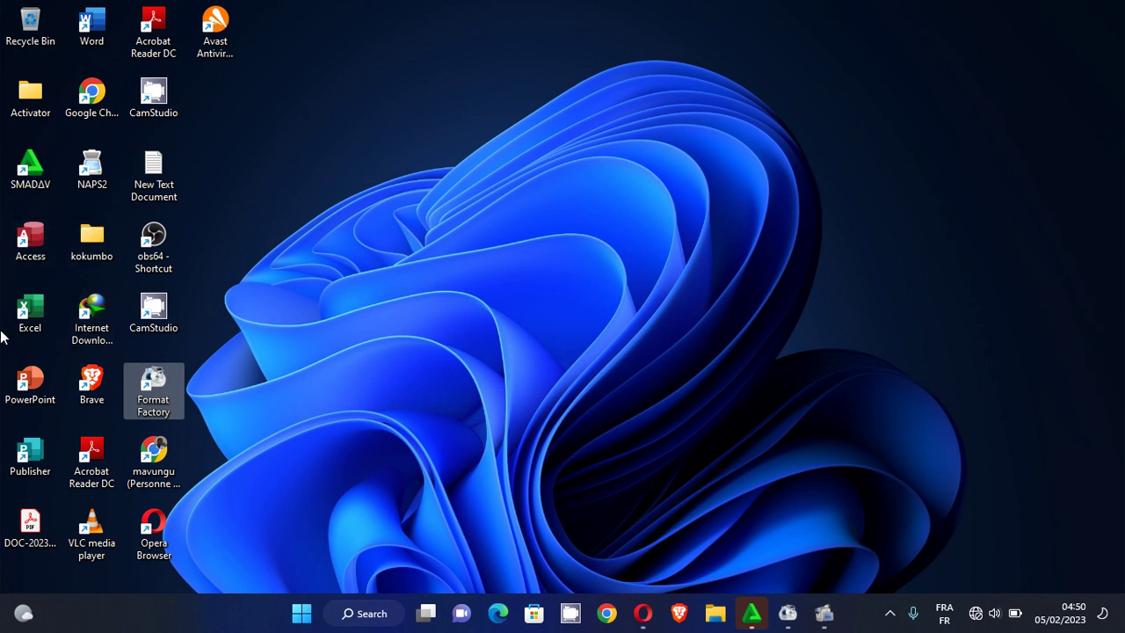
click(35, 309)
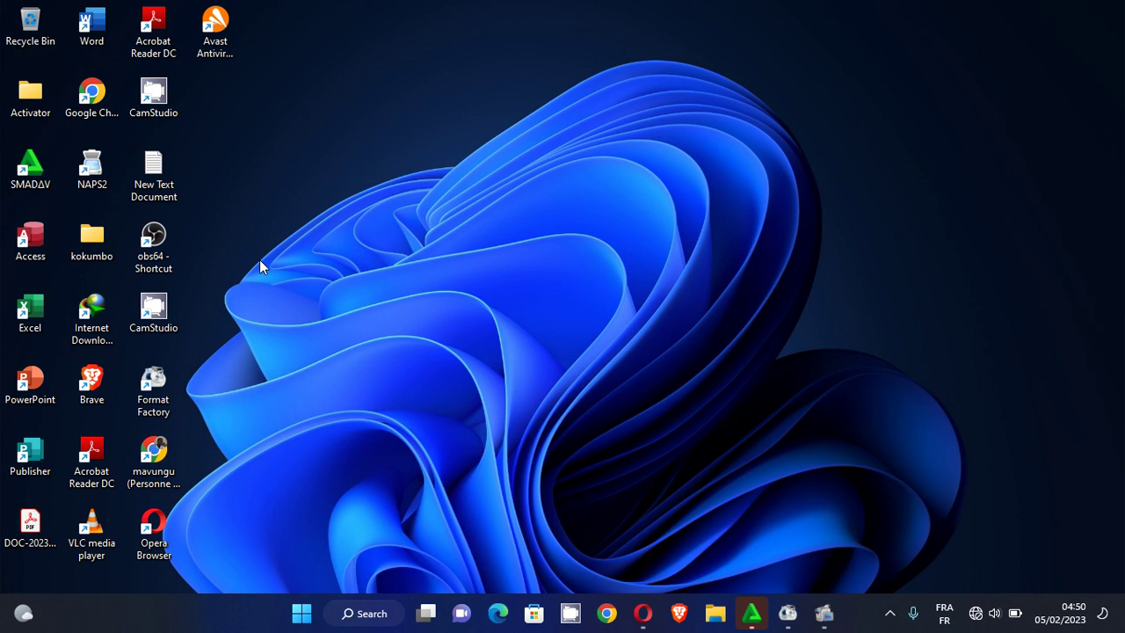
click(88, 244)
click(81, 186)
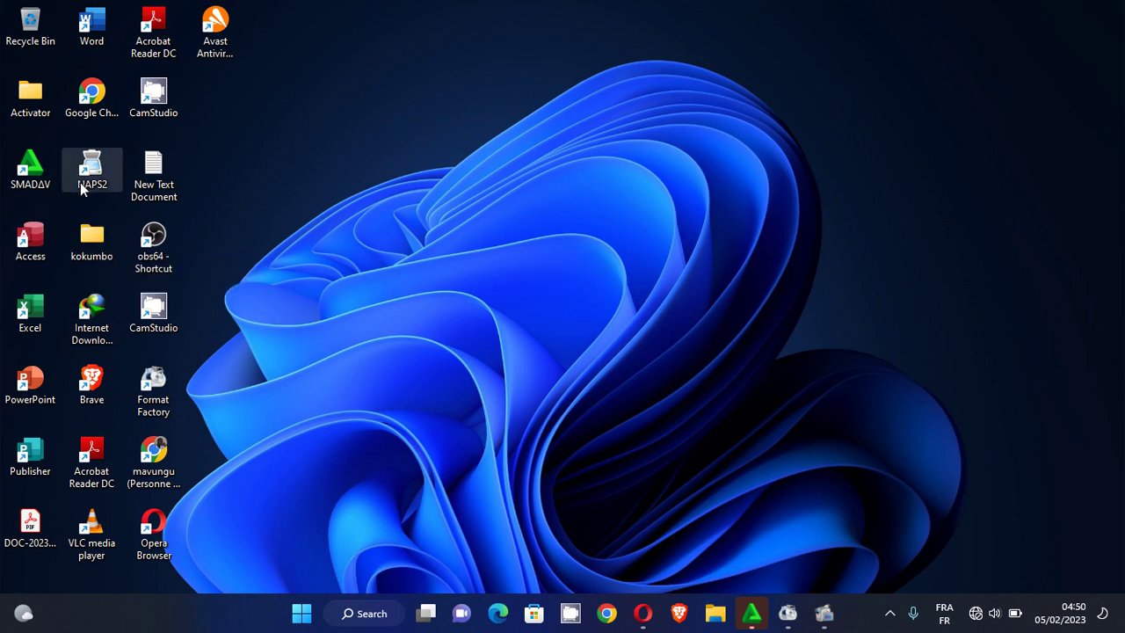
click(97, 88)
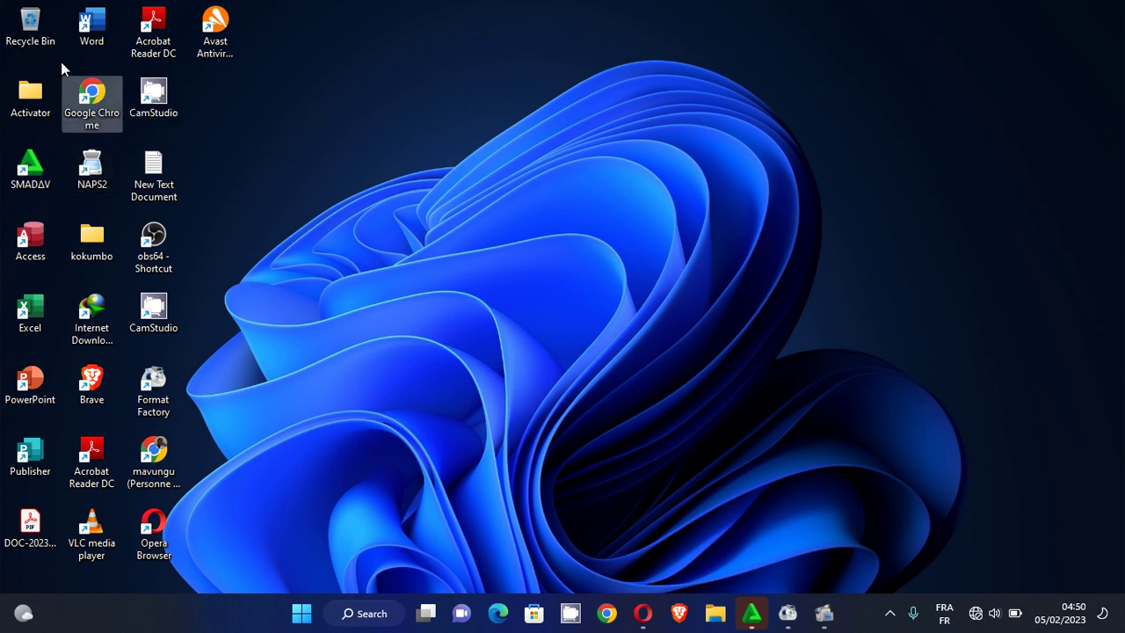
click(29, 35)
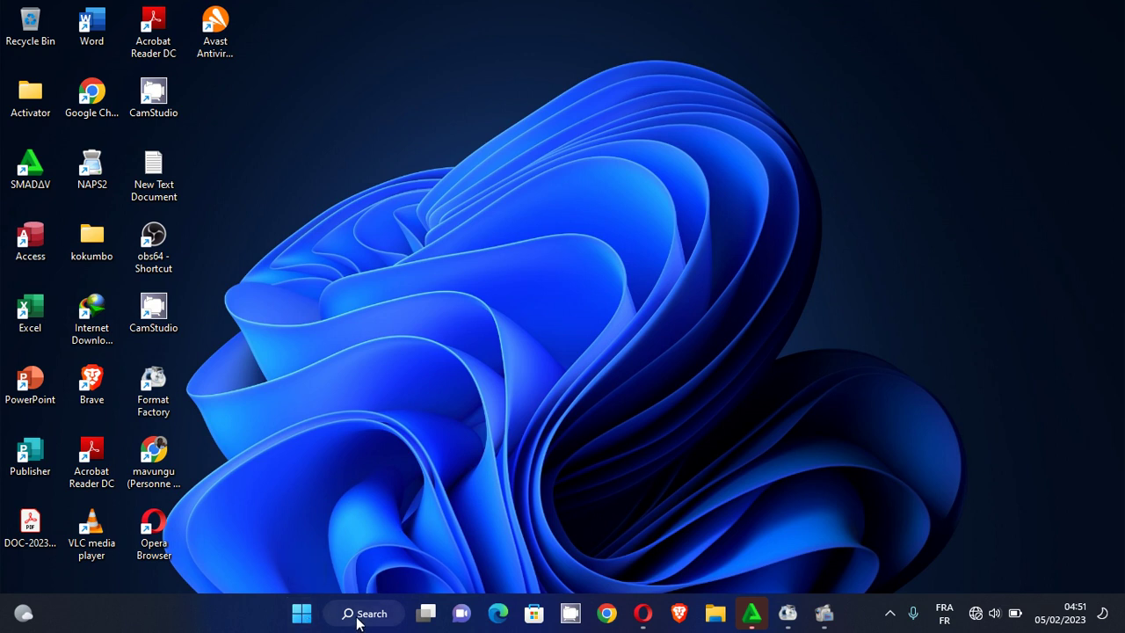
Step: View the quick settings for network, sound and battery, and close them
mouse_move(429, 615)
click(988, 616)
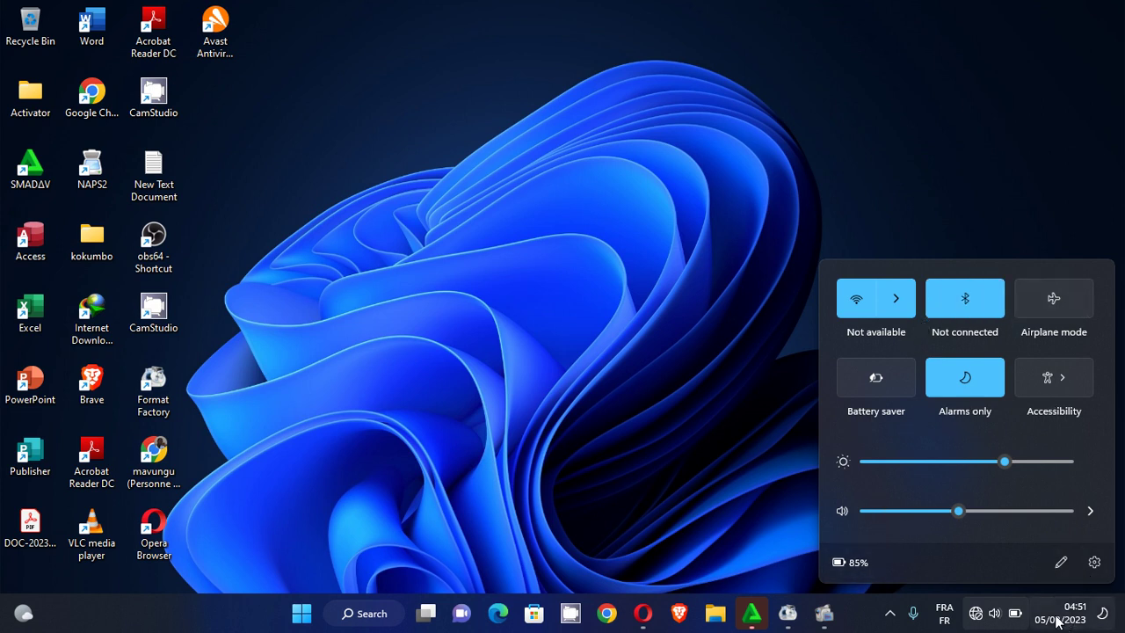
click(1086, 618)
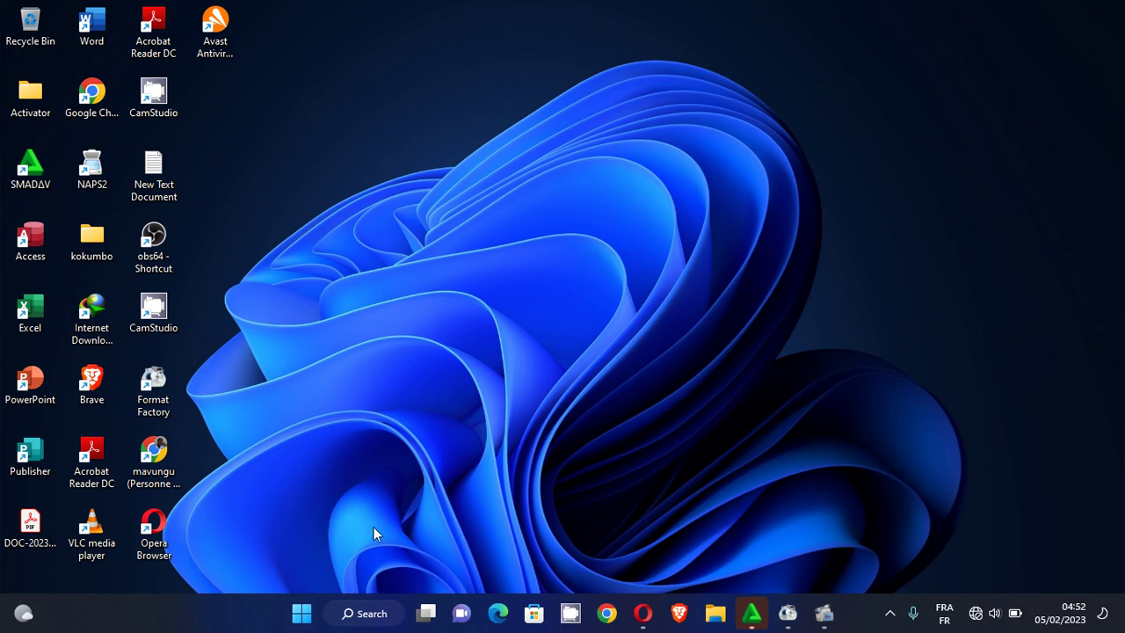
Step: Open the Start menu, view its power options and dismiss them
click(299, 620)
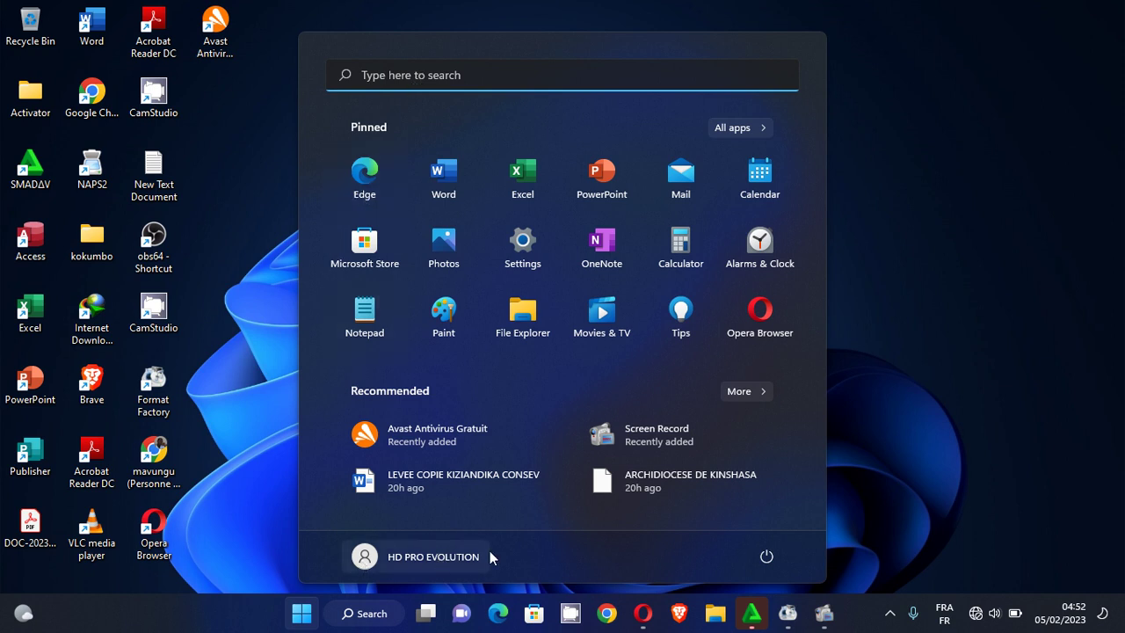
click(763, 556)
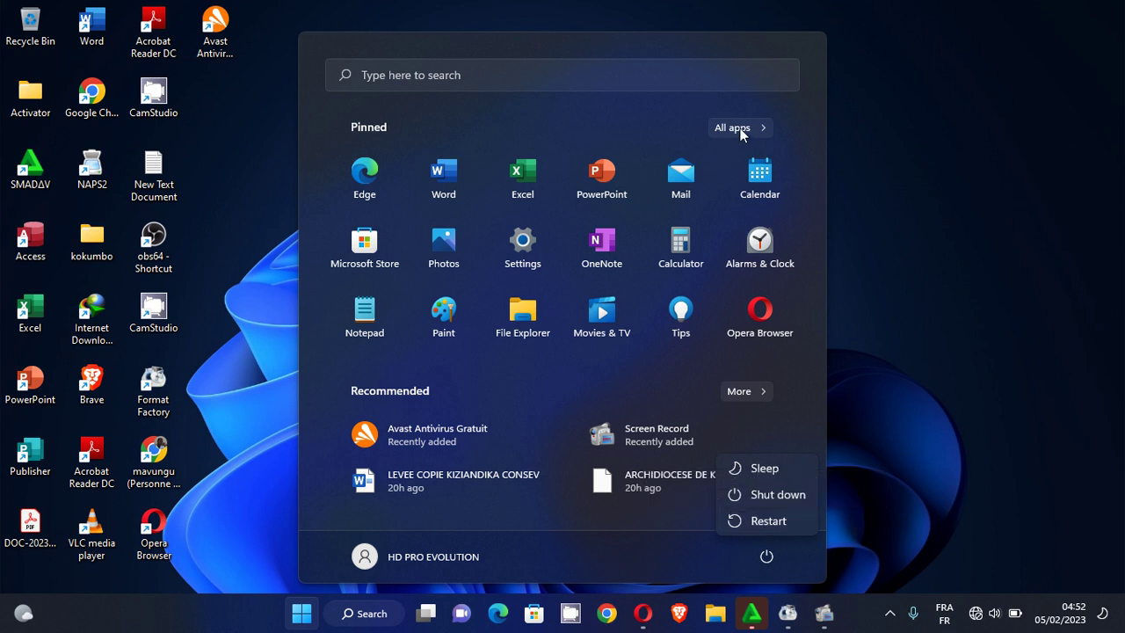
key(Escape)
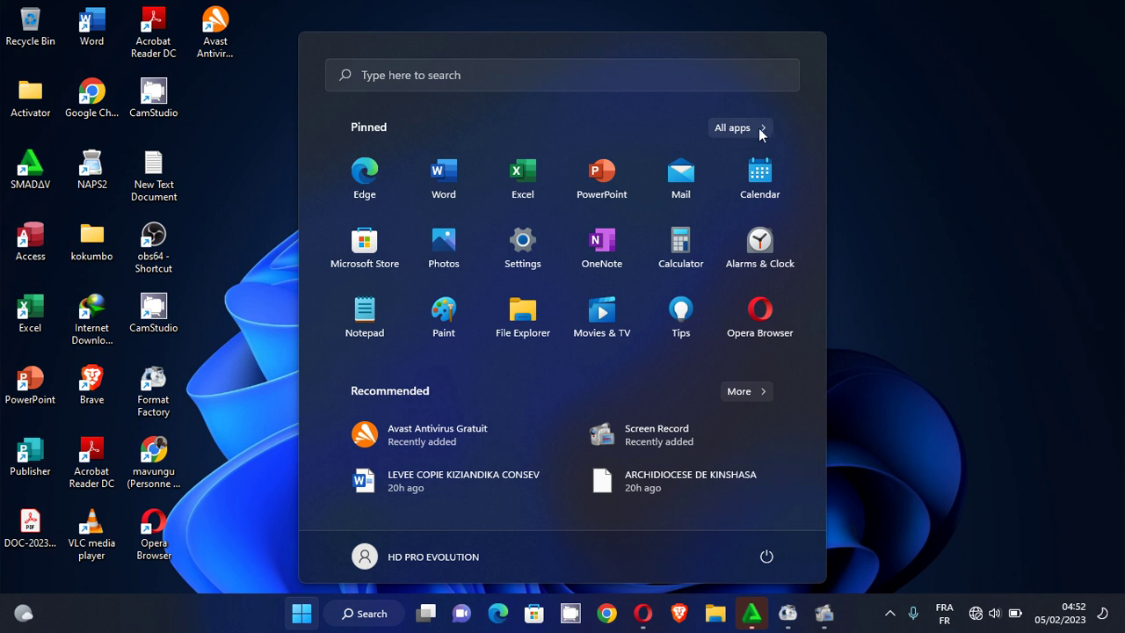
Step: Look through the alphabetical list of all installed apps from A to V, and close the Start menu
click(762, 127)
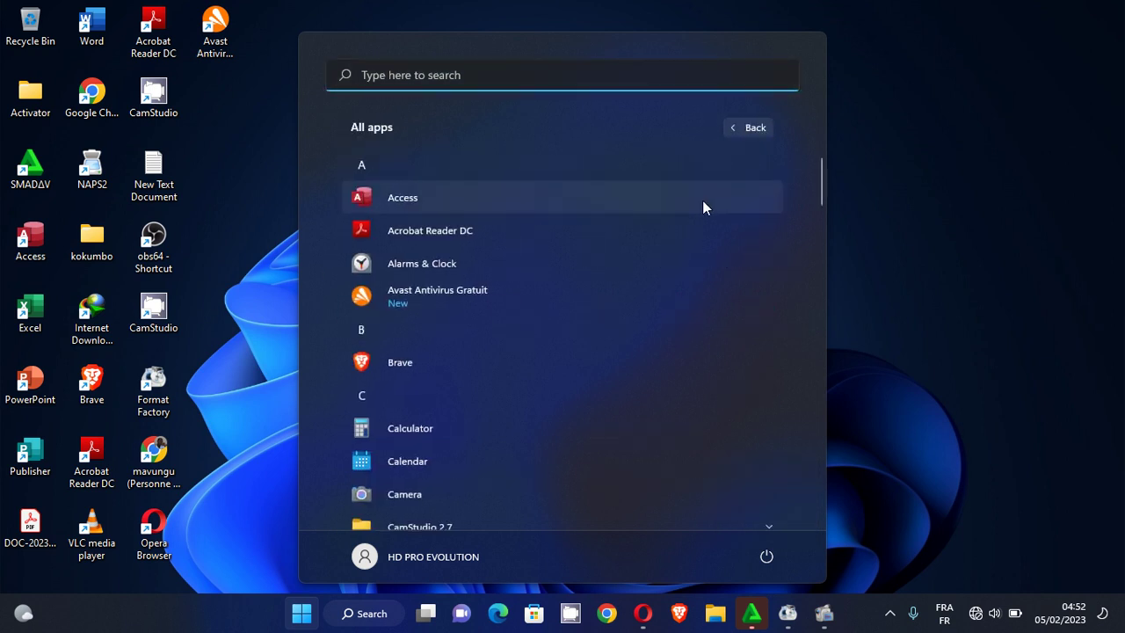
key(Down)
key(Down)
key(Down)
key(Down)
key(Down)
key(Down)
key(Down)
key(Down)
key(Down)
key(Down)
key(Down)
key(Down)
key(Down)
key(Down)
key(Down)
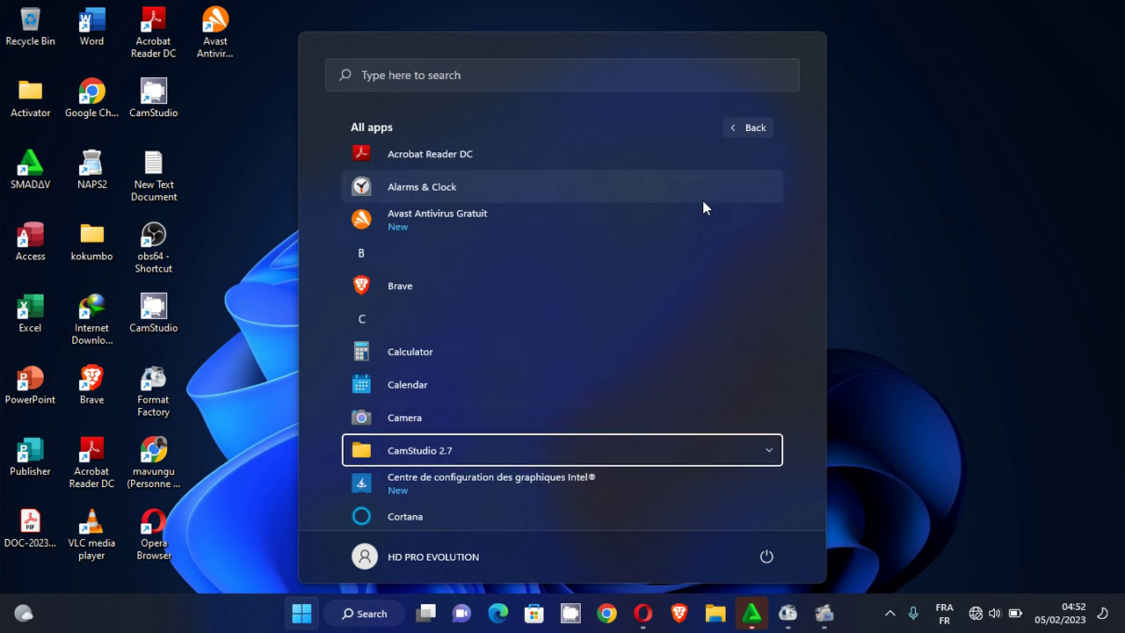
key(Down)
key(Down)
key(Down)
key(Down)
key(Down)
key(Down)
key(Down)
key(Down)
key(Down)
key(Down)
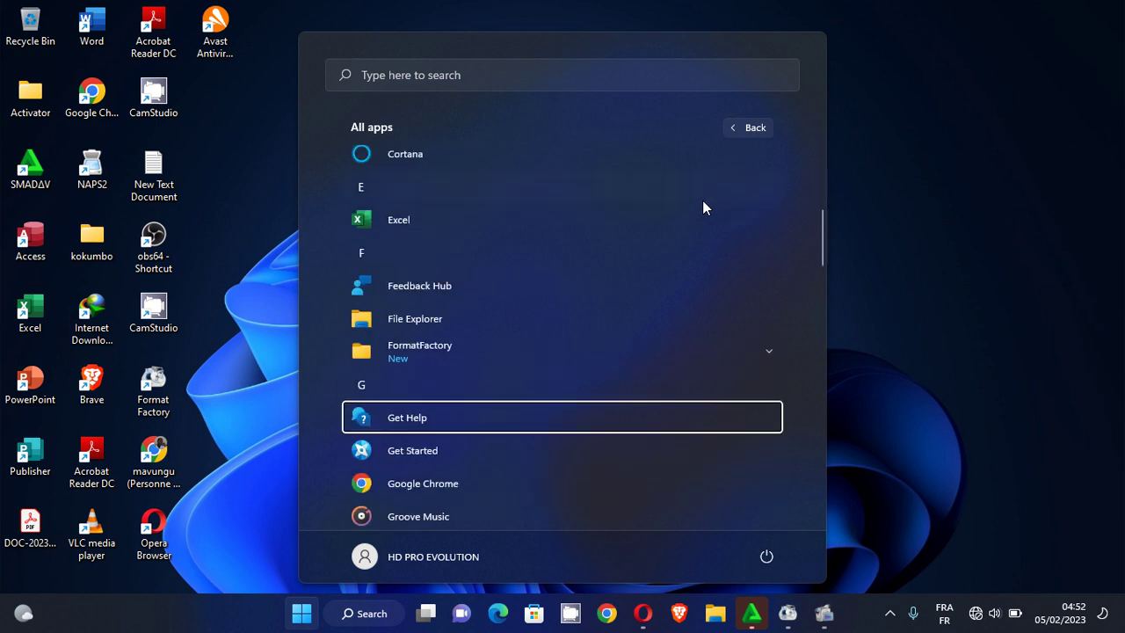
key(Down)
key(Down)
key(Down)
key(Down)
key(Down)
key(Down)
key(Down)
key(Down)
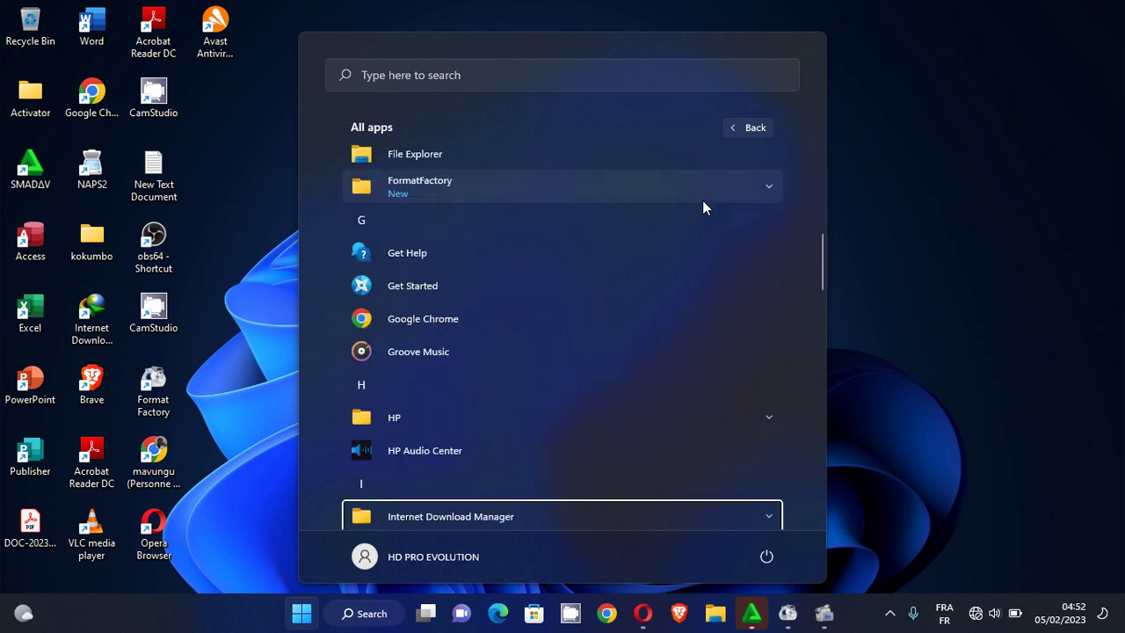
key(Down)
key(Down)
key(Down)
key(Down)
key(Down)
key(Down)
key(Down)
key(Down)
key(Down)
key(Down)
key(Down)
key(Down)
key(Down)
key(Down)
key(Down)
key(Down)
key(Down)
key(Down)
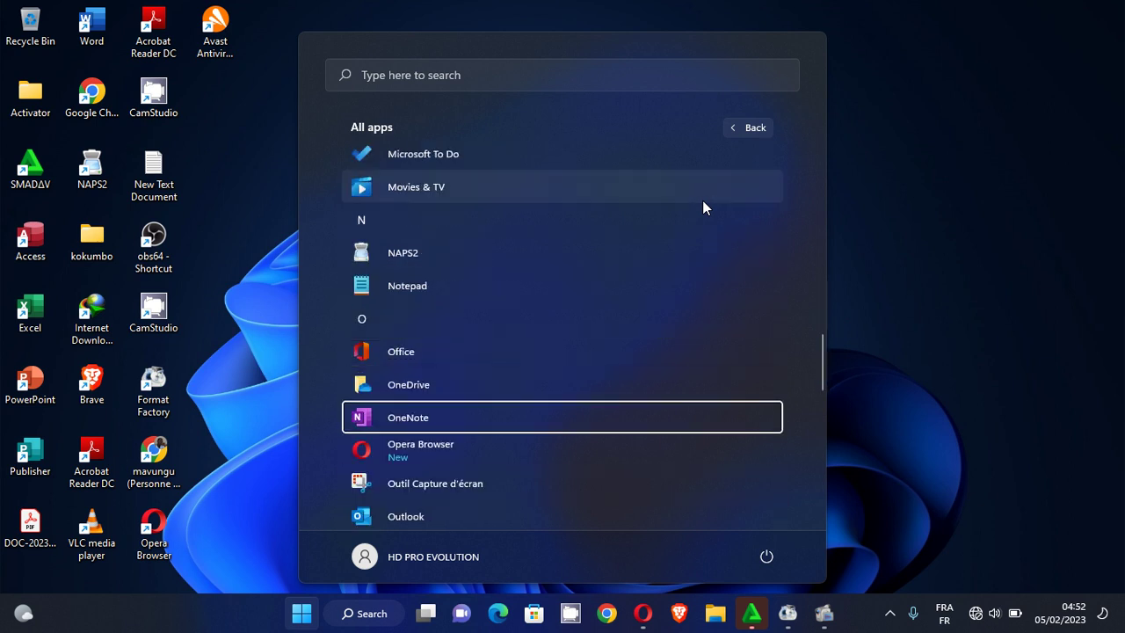
key(Down)
key(Down)
key(Down)
key(Down)
key(Down)
key(Down)
key(Down)
key(Down)
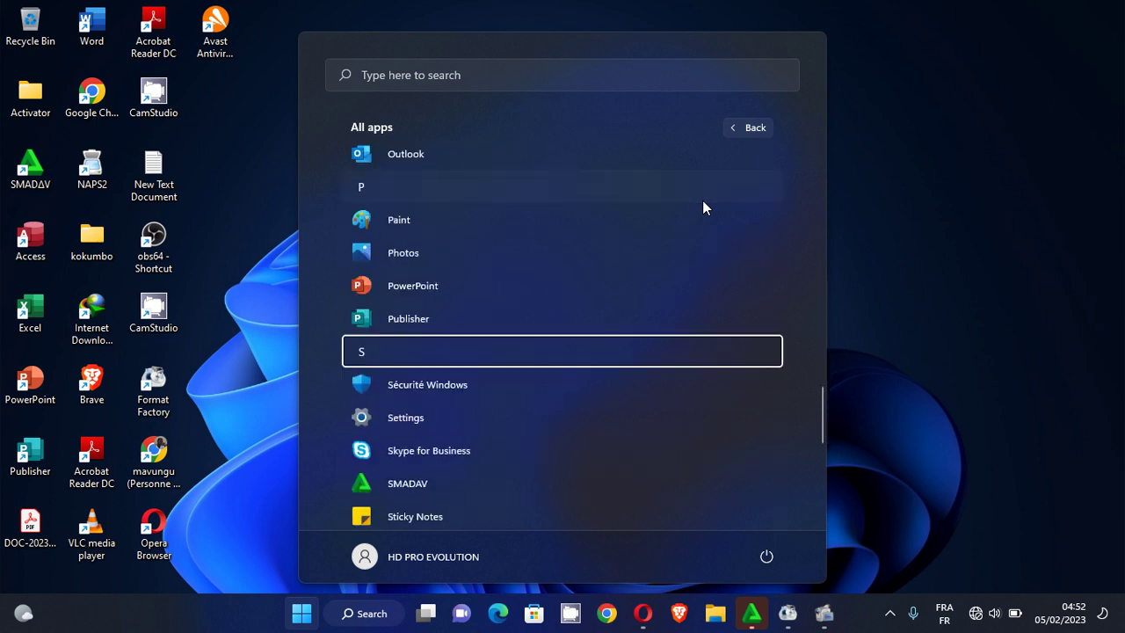
key(Down)
key(Down)
key(Down)
key(Down)
key(Down)
key(Down)
key(Down)
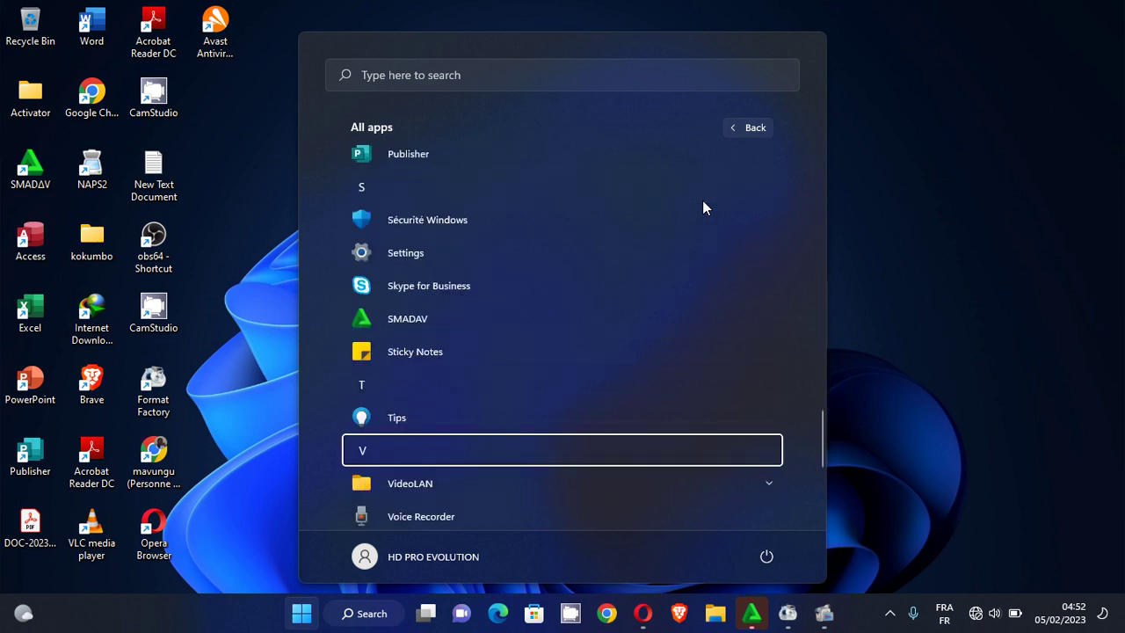
click(957, 124)
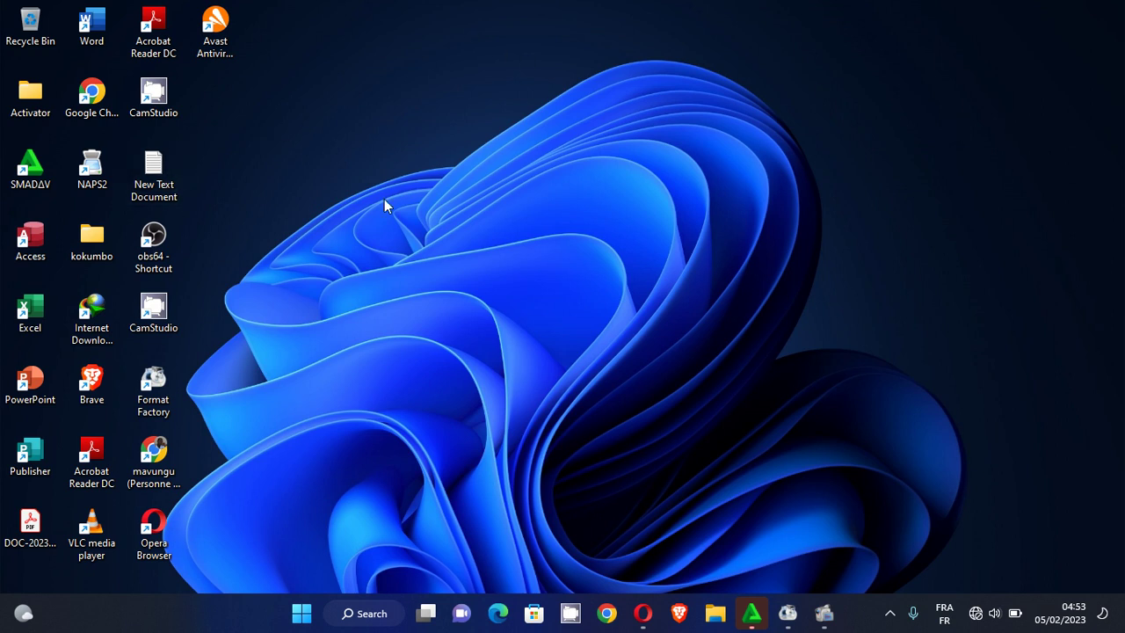
click(102, 38)
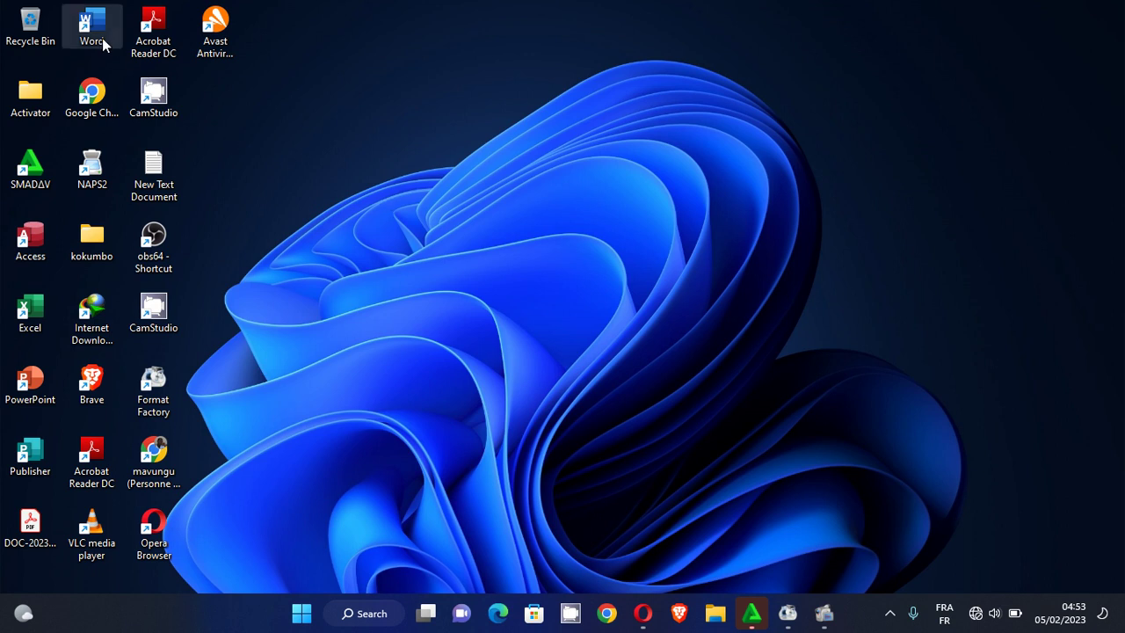
click(32, 318)
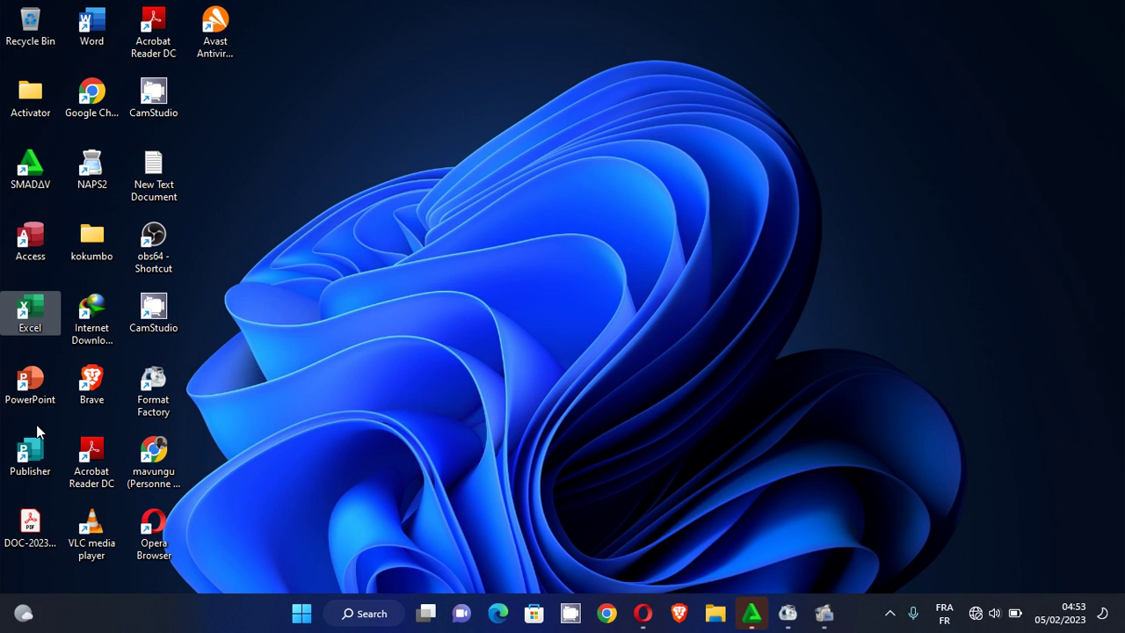
Step: Find the Microsoft Office Tools folder in the Start menu's list of all apps and expand it
key(super)
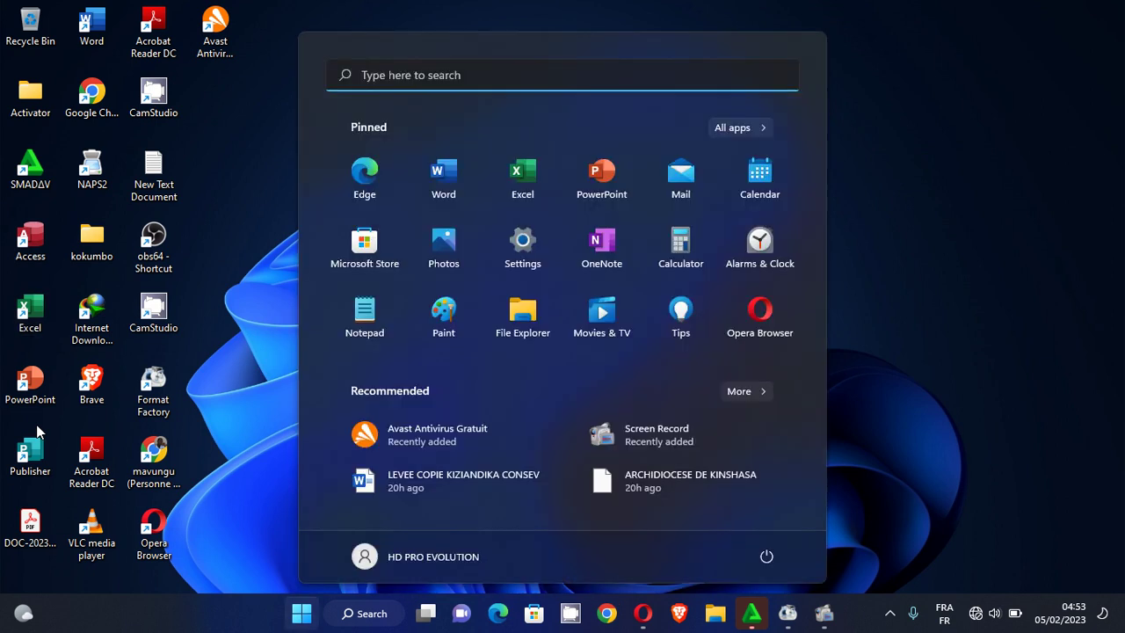
click(735, 127)
key(Down)
key(Down)
key(Down)
key(Down)
key(Down)
key(Down)
key(Down)
key(Down)
key(Down)
key(Down)
key(Down)
key(Down)
key(Down)
key(Down)
key(Down)
key(Down)
key(Down)
key(Down)
key(Down)
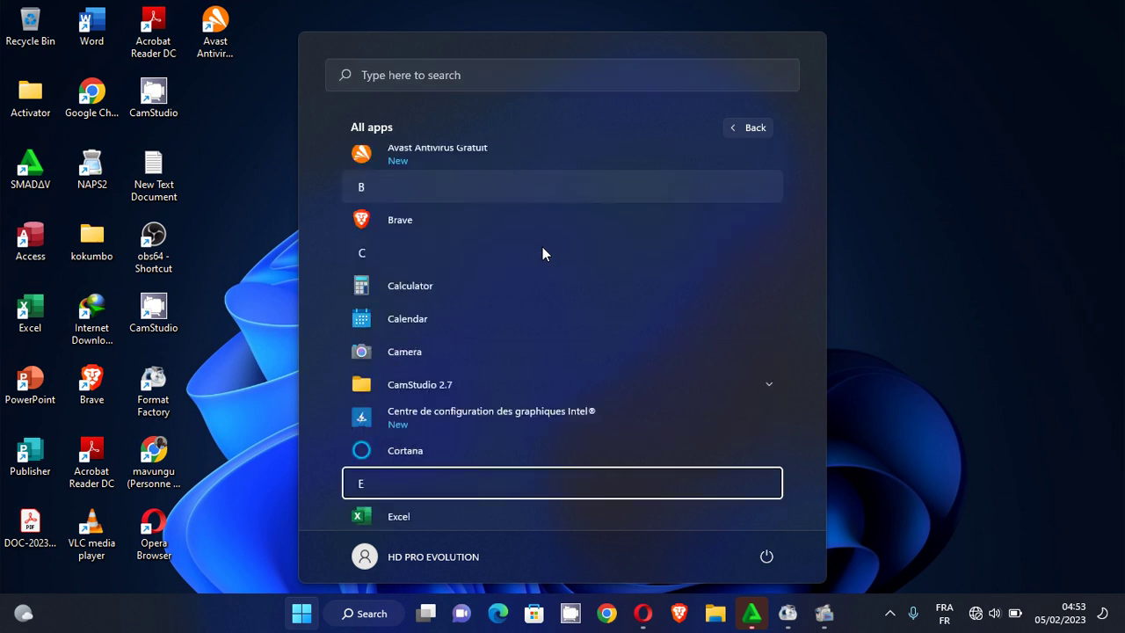
key(Down)
key(Down)
key(Down)
key(Down)
key(Down)
key(Down)
key(Down)
key(Down)
key(Down)
key(Down)
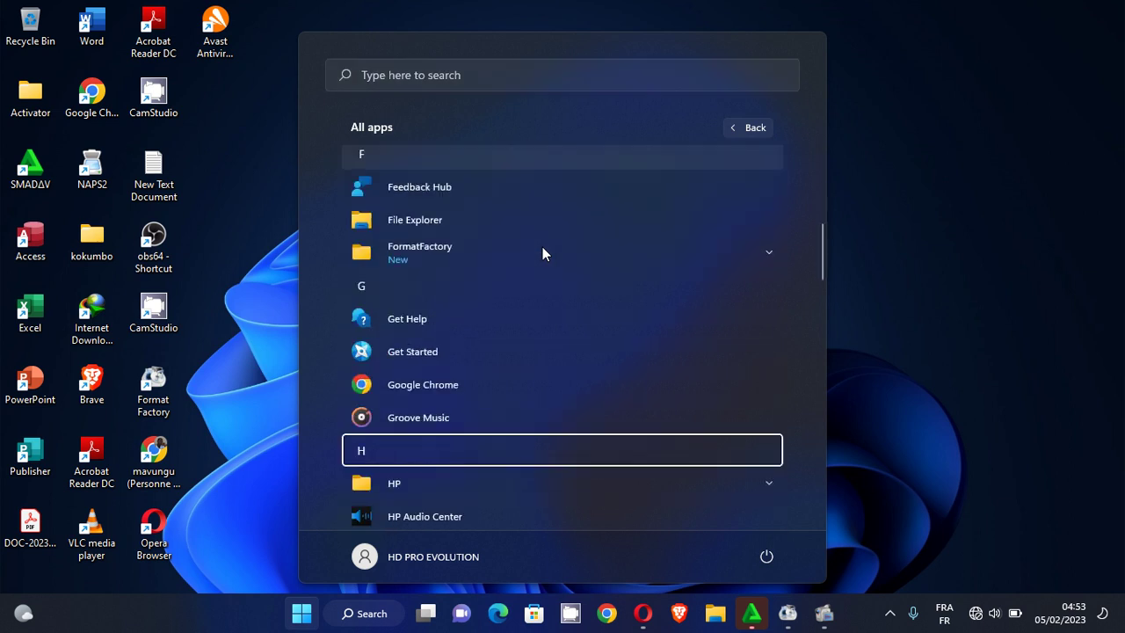
key(Down)
key(Down)
key(Down)
key(Down)
key(Down)
key(Down)
key(Down)
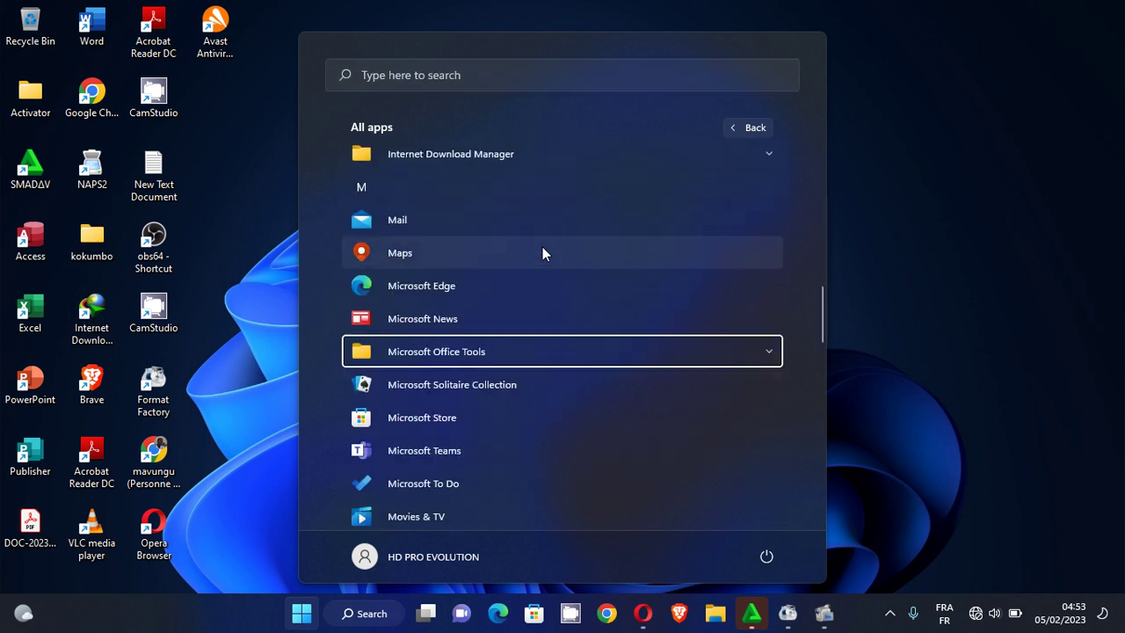
click(423, 357)
Step: Return to the Microsoft Office Tools folder from the start of the apps list and collapse it
key(Tab)
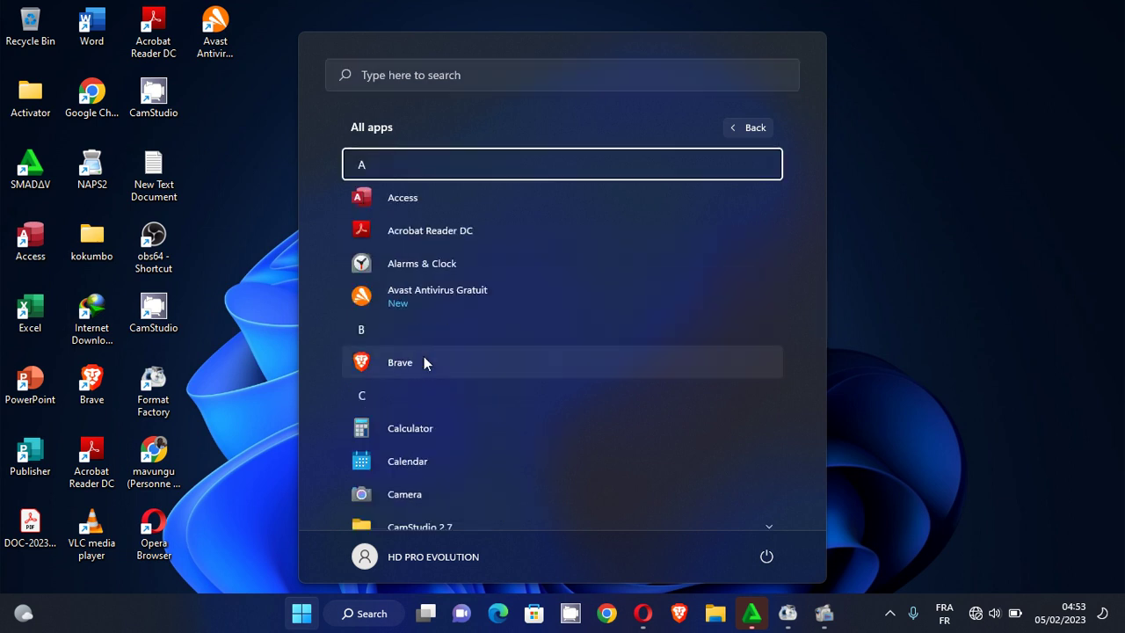
key(Down)
key(Down)
key(Down)
key(Down)
key(Down)
key(Down)
key(Down)
key(Down)
key(Down)
key(Down)
key(Down)
key(Down)
key(Down)
key(Down)
key(Down)
key(Down)
key(Down)
key(Down)
key(Down)
key(Down)
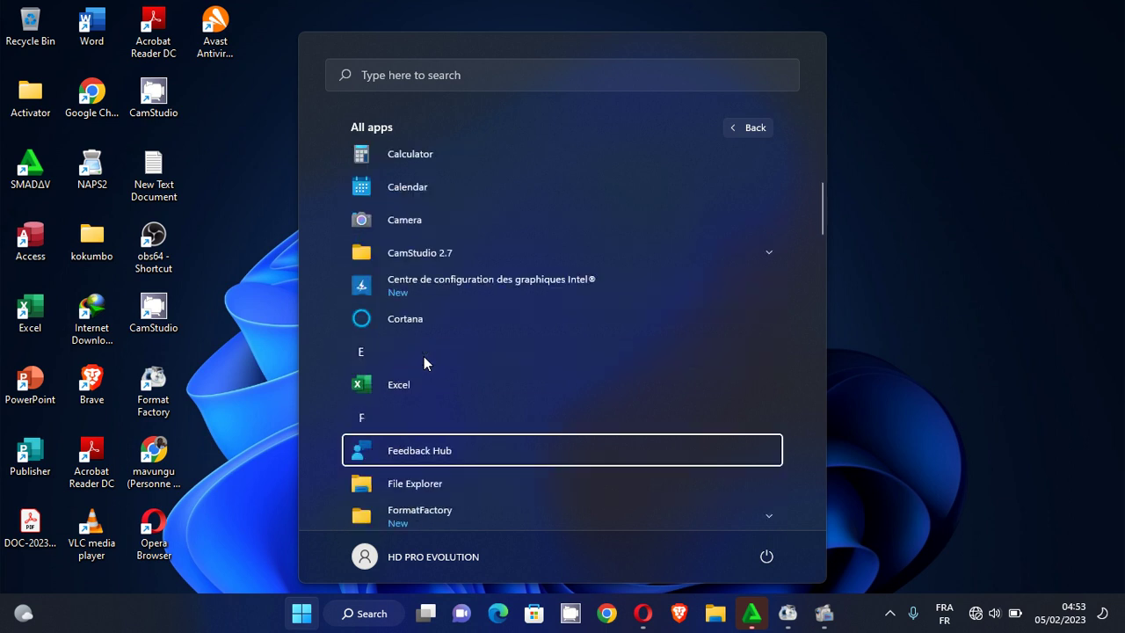
key(Down)
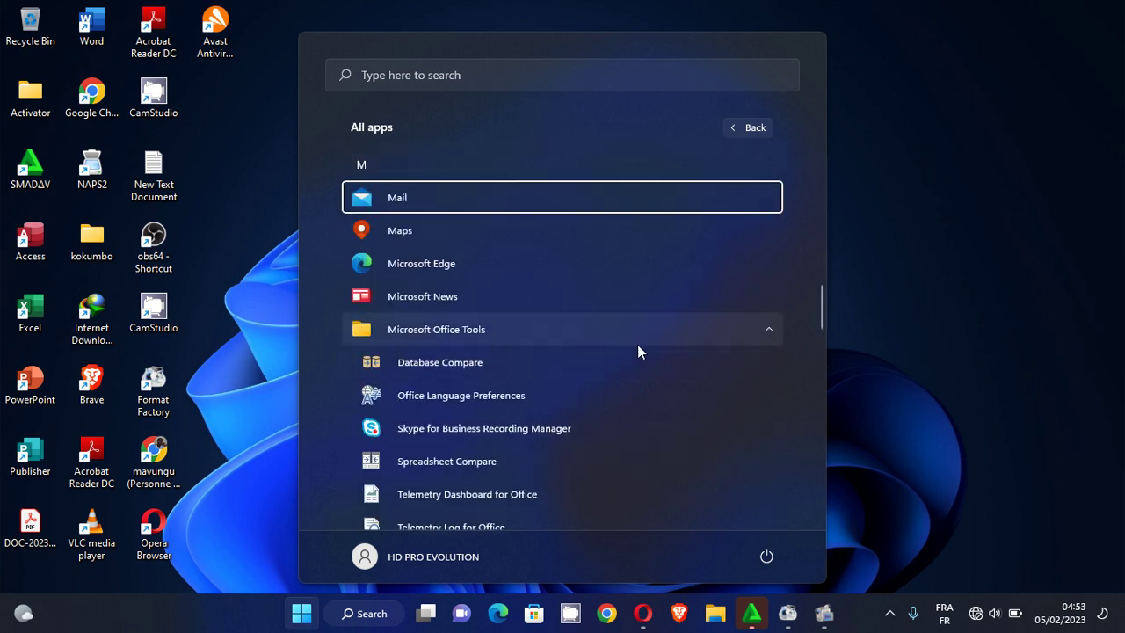
click(767, 329)
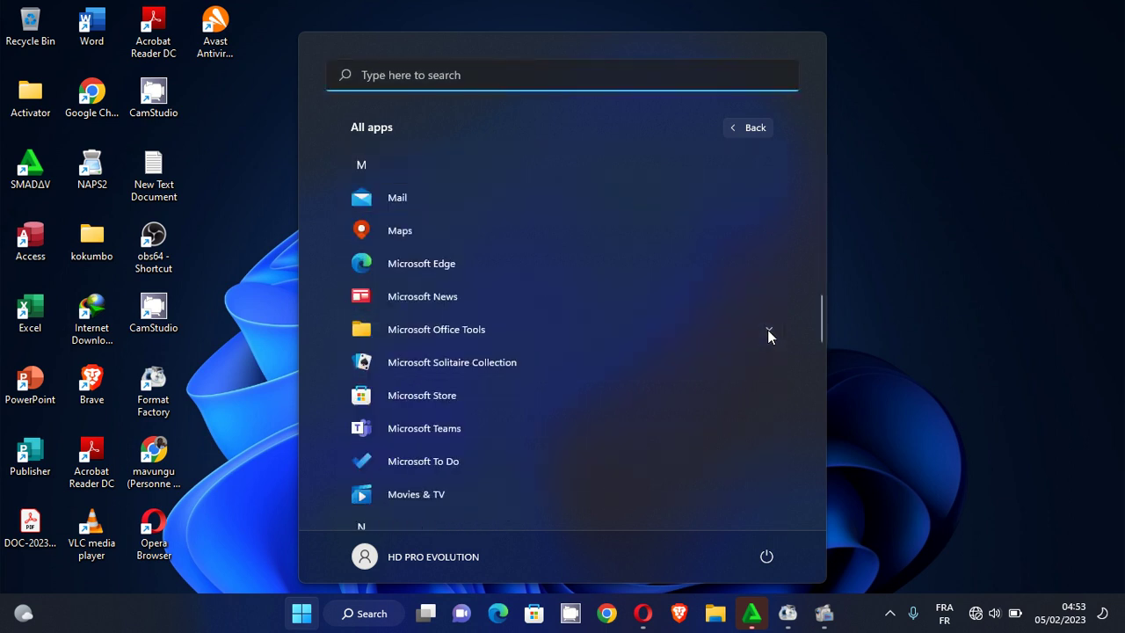
Step: Expand Microsoft Office Tools again to view its tools and the apps below, and close the Start menu
mouse_move(822, 318)
mouse_down()
mouse_move(820, 341)
mouse_move(813, 320)
mouse_up()
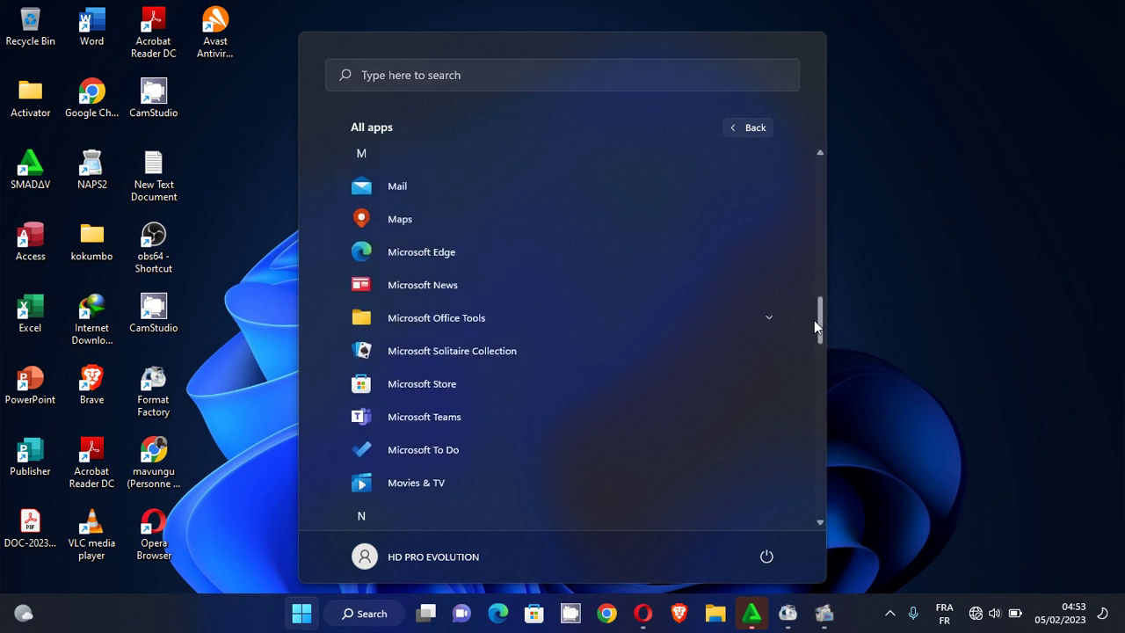
click(767, 316)
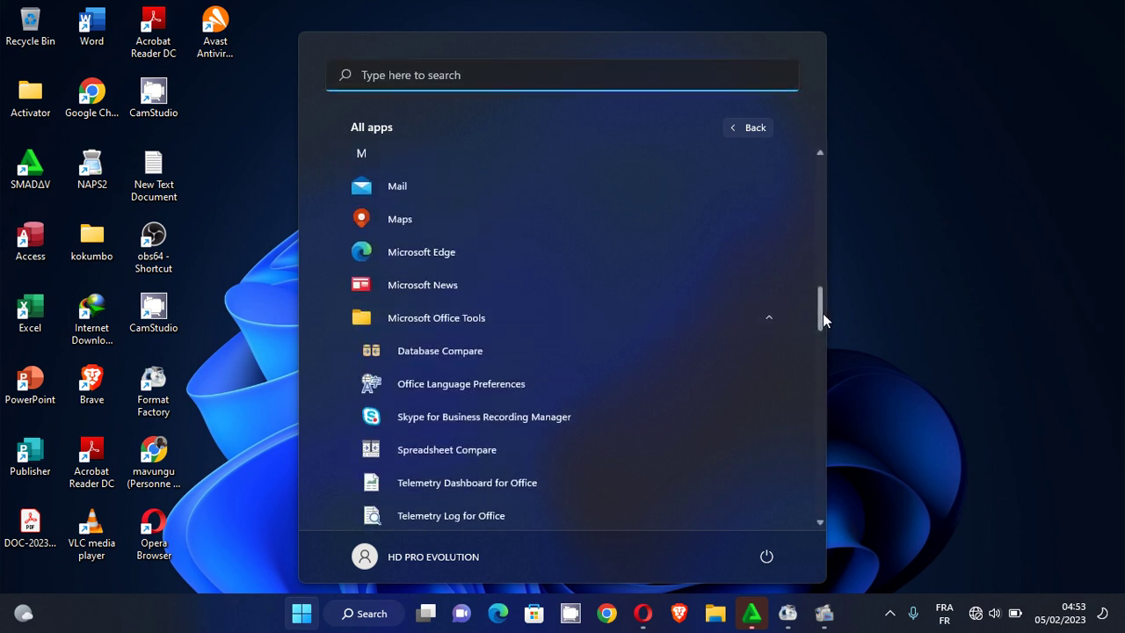
drag(822, 313, 823, 347)
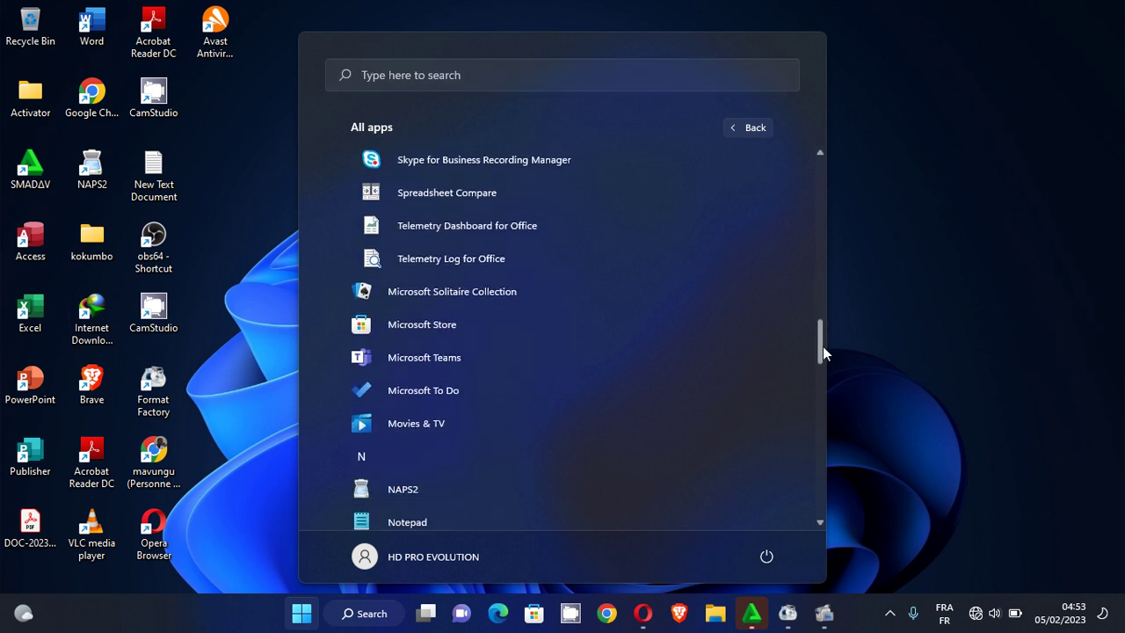
key(Escape)
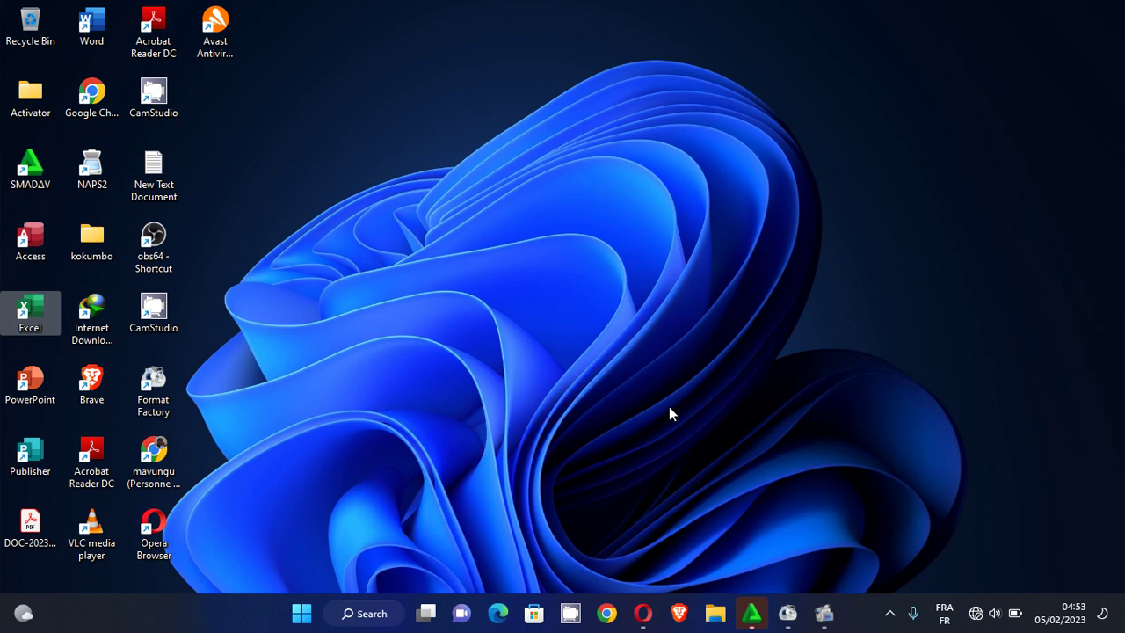
Step: Open the desktop's context menu and examine its View, Sort by and New options
click(422, 155)
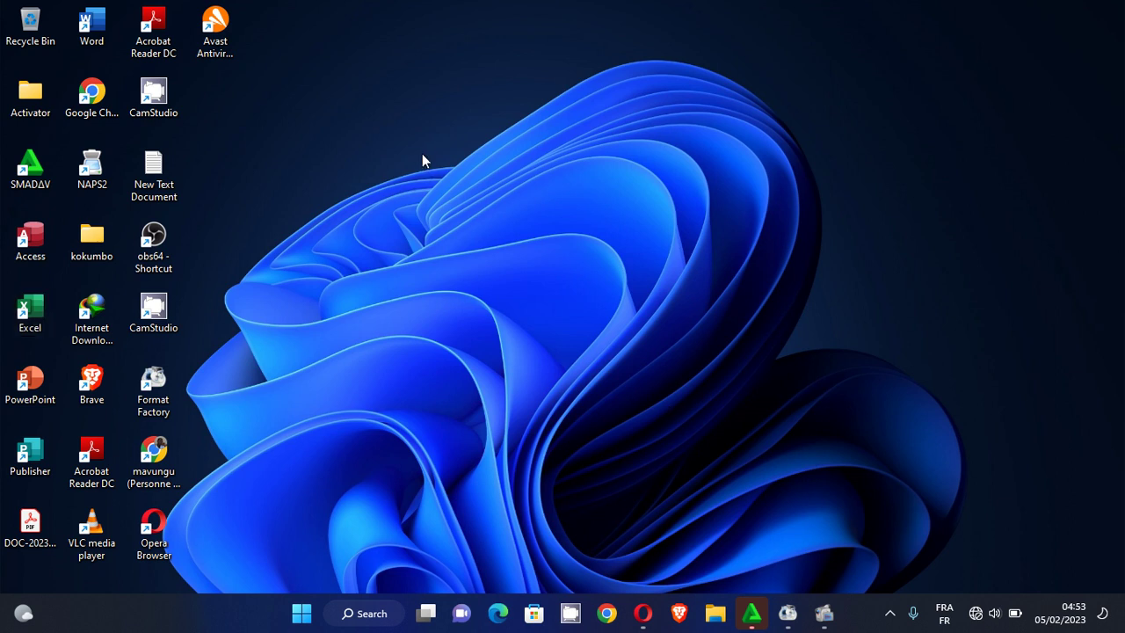
right_click(422, 161)
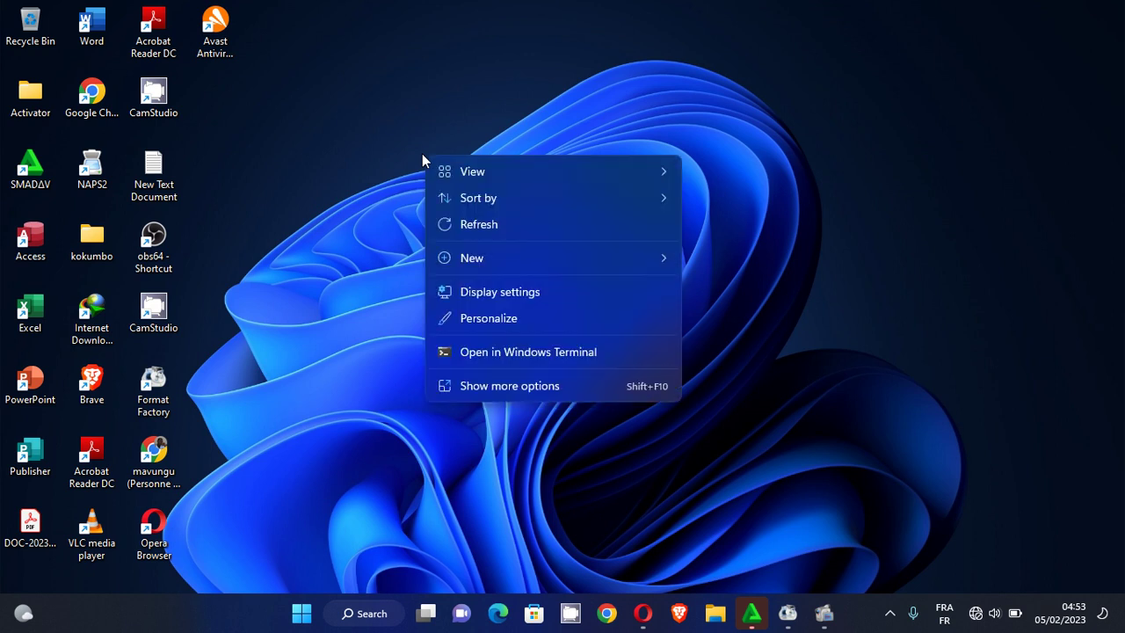
mouse_move(567, 175)
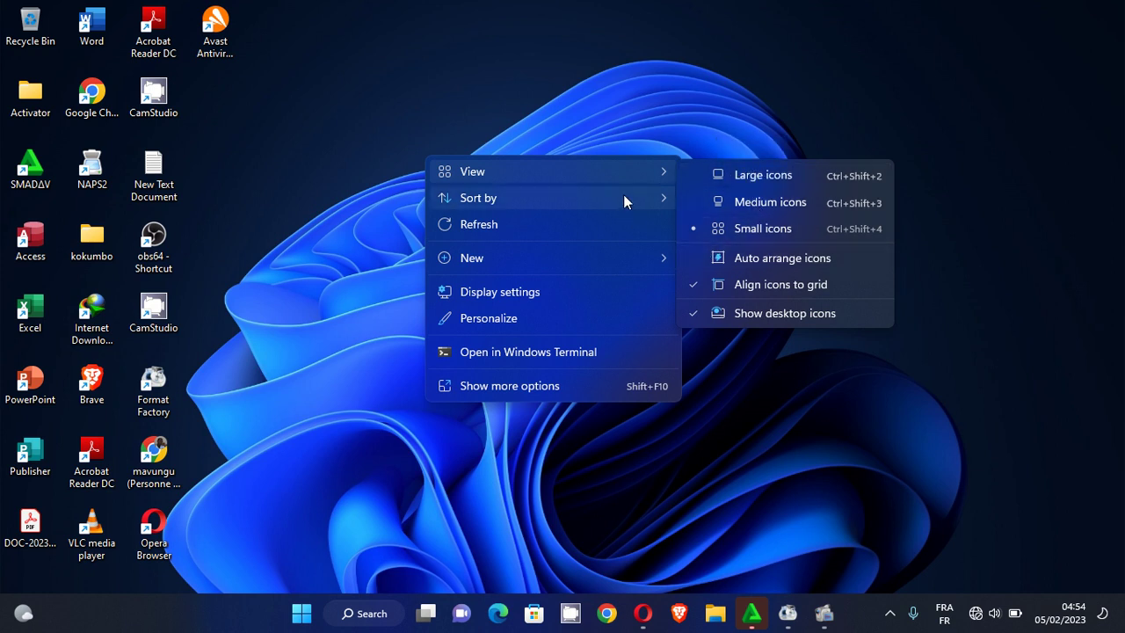
mouse_move(624, 196)
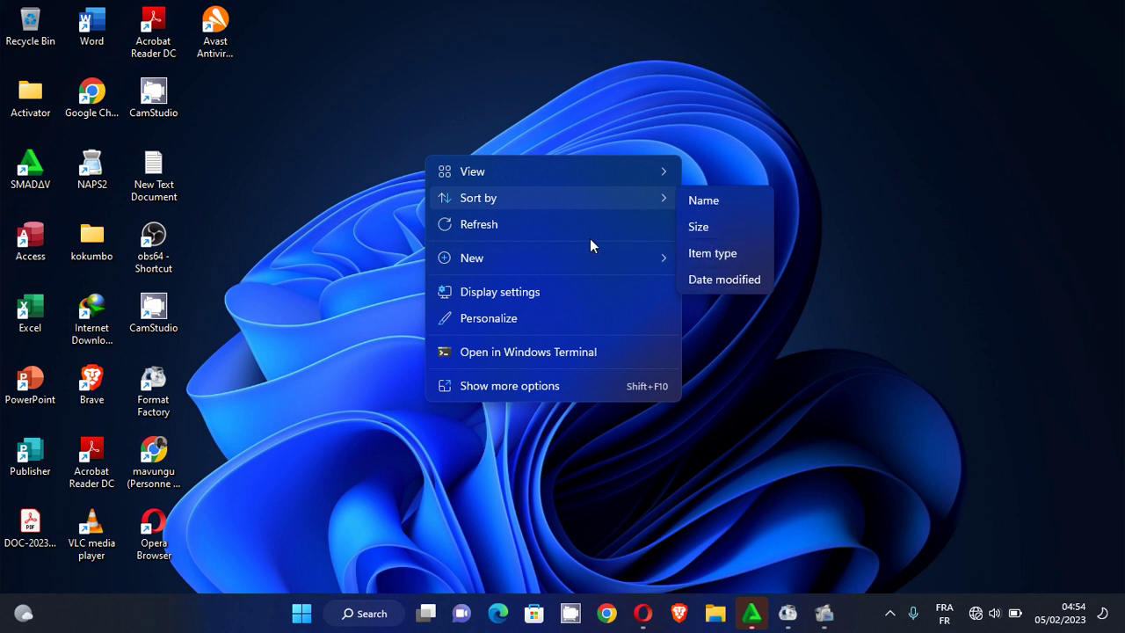
mouse_move(589, 267)
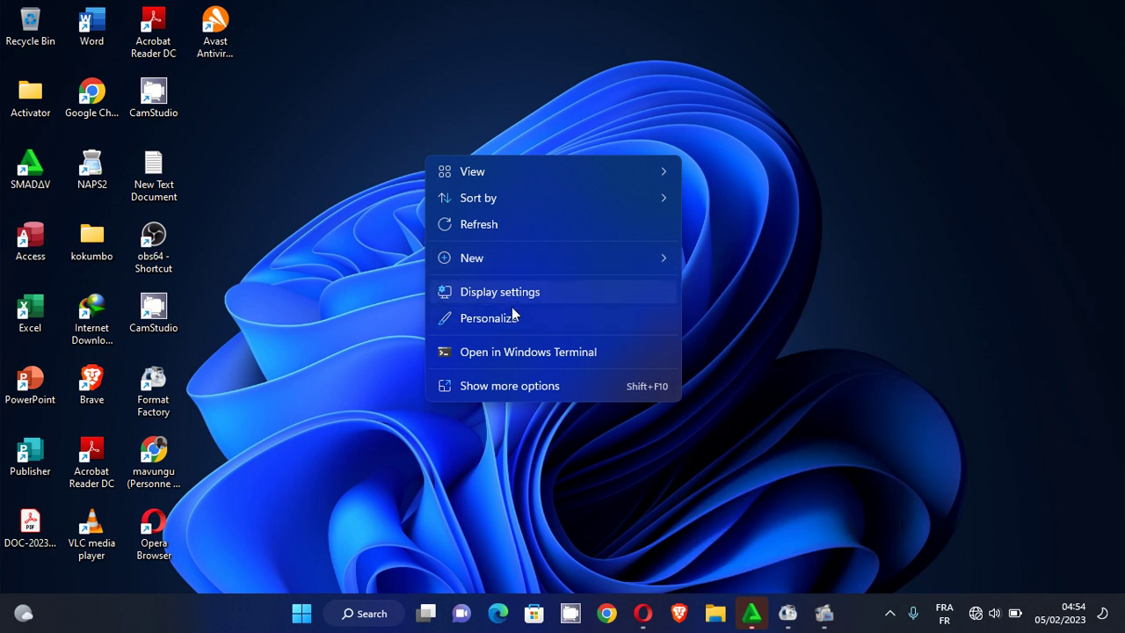
Step: Open the Personalization settings, check the light blue-bloom theme on the desktop, and apply the dark theme with the colourful petals
click(575, 324)
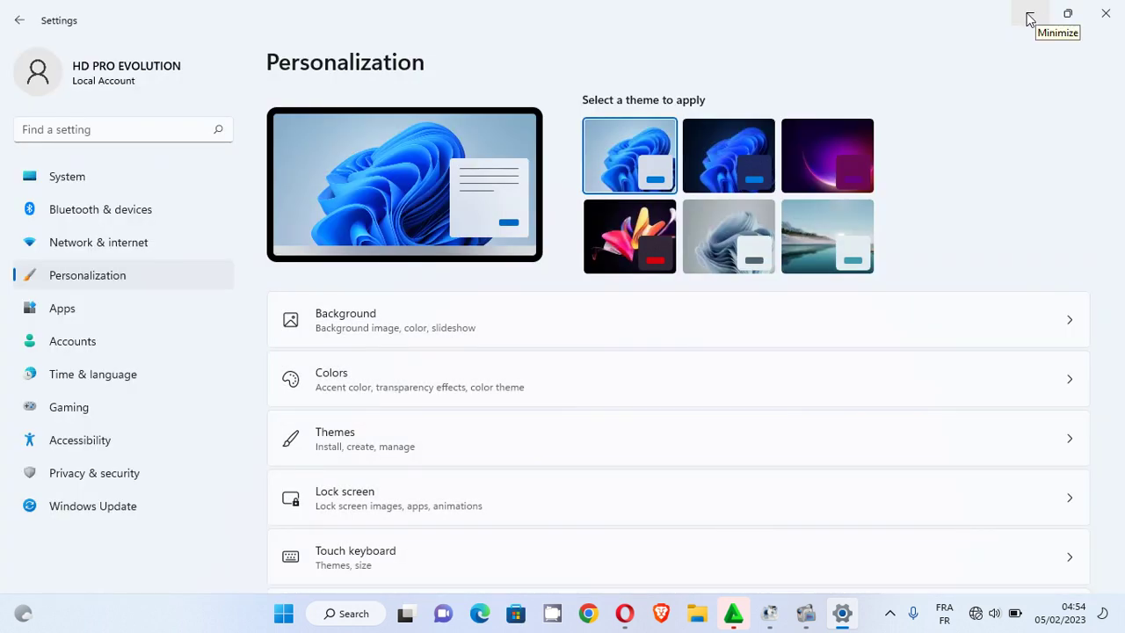
click(1029, 19)
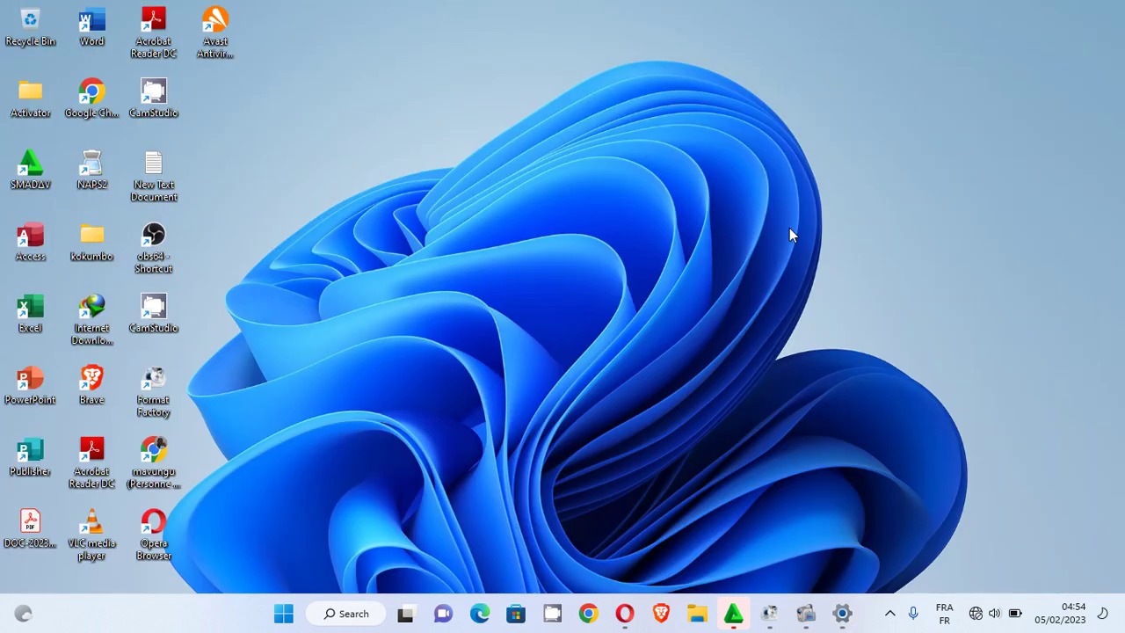
click(842, 613)
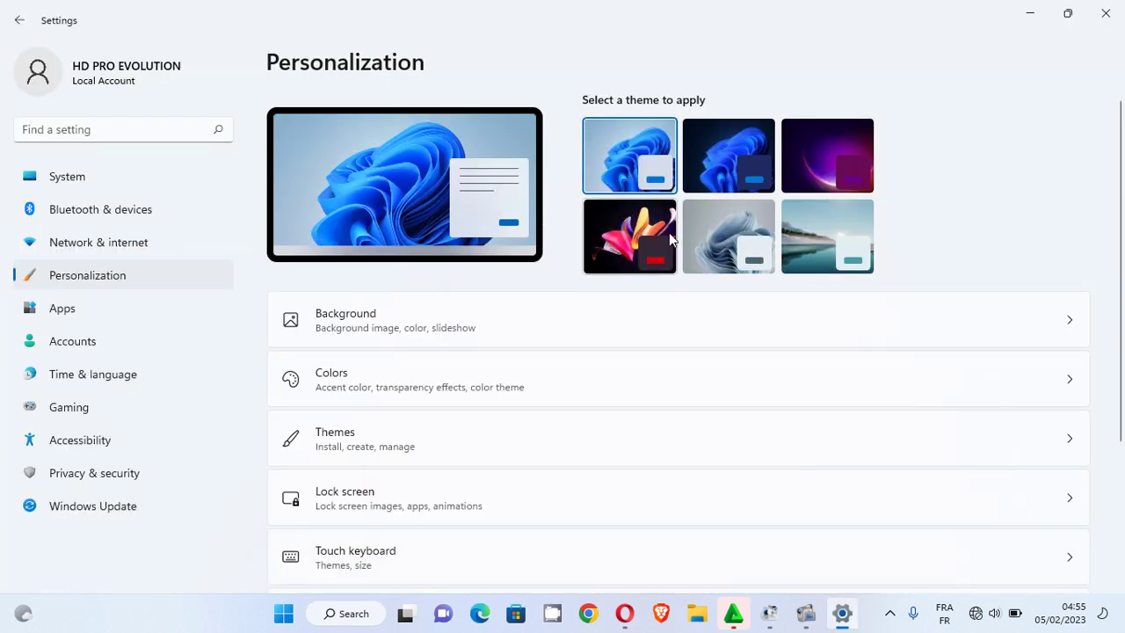
click(646, 231)
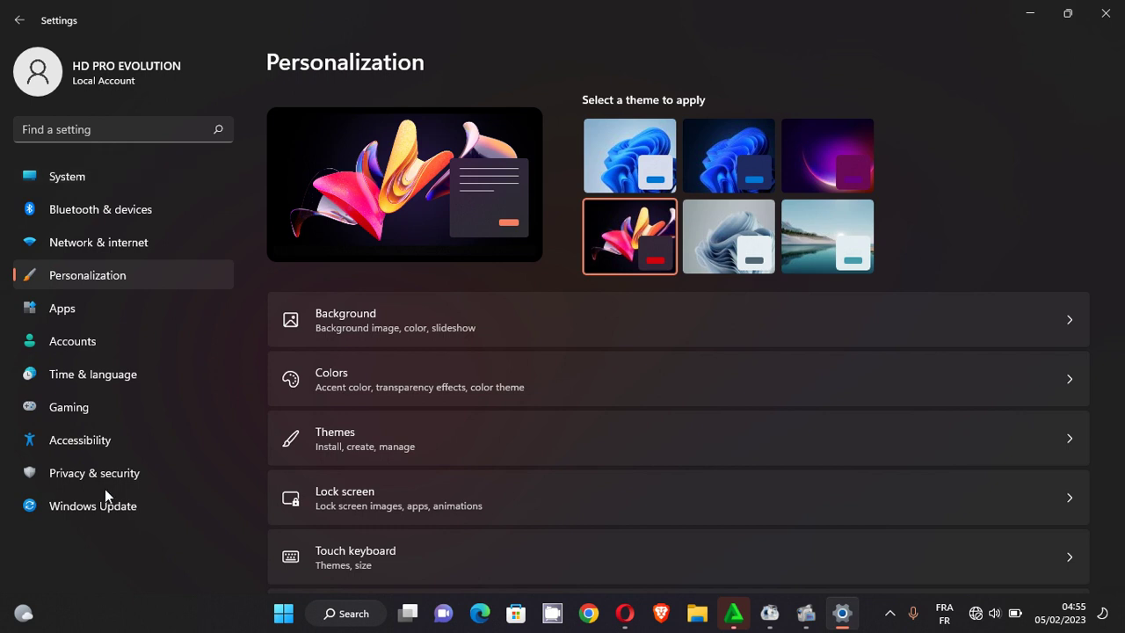
Step: Look through the settings pages for System, Bluetooth & devices, Personalization, Apps, Accounts, Time & language, and Gaming
click(105, 176)
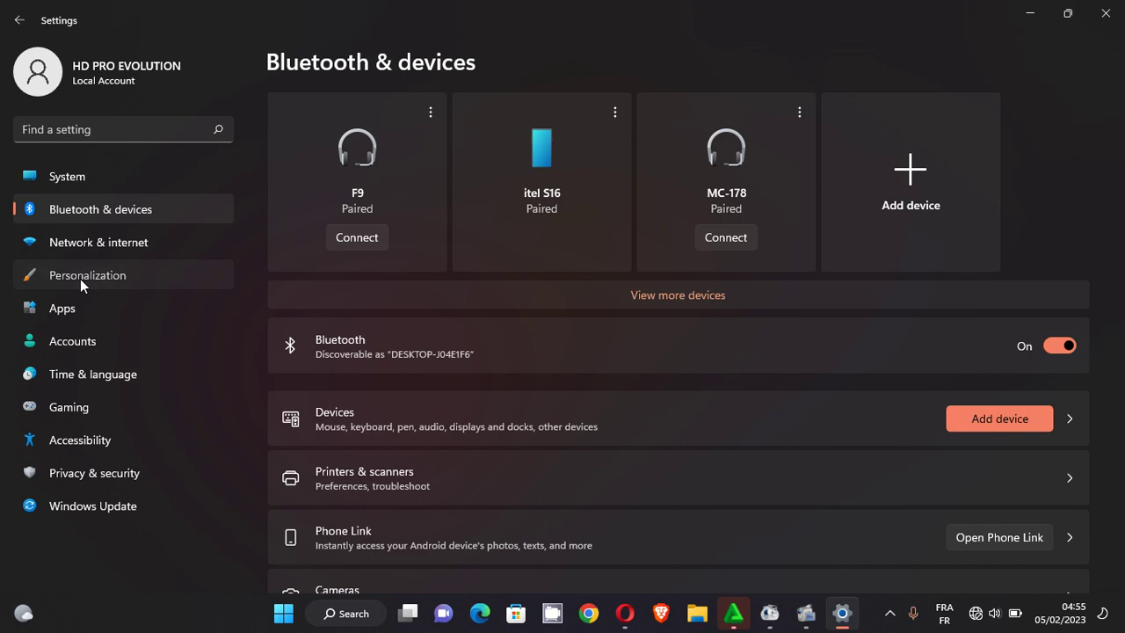
click(80, 279)
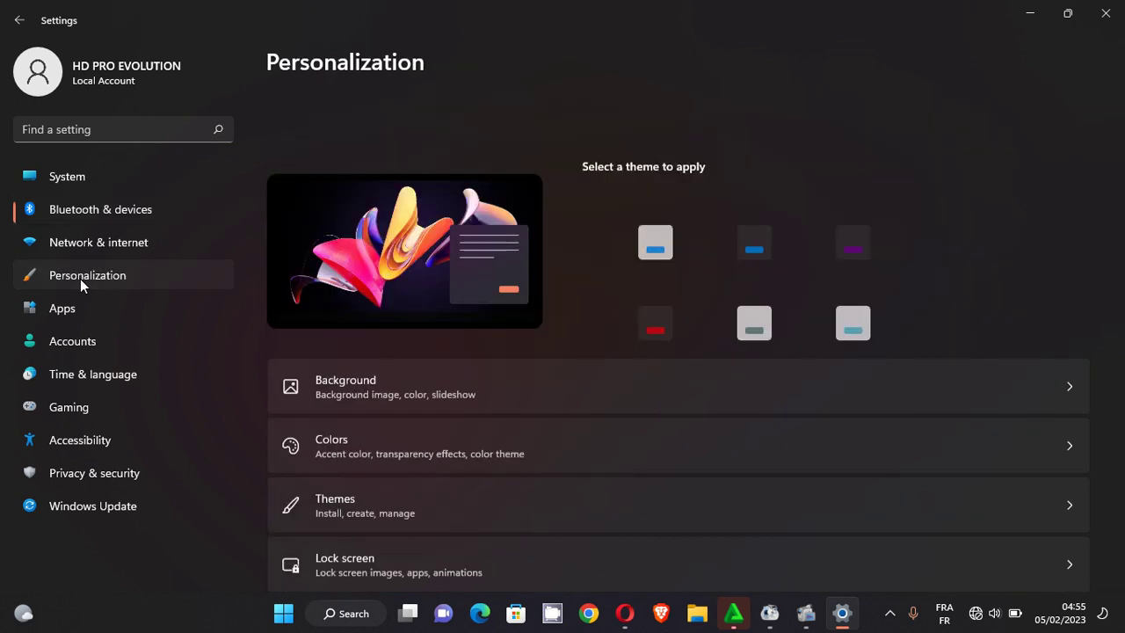
click(71, 312)
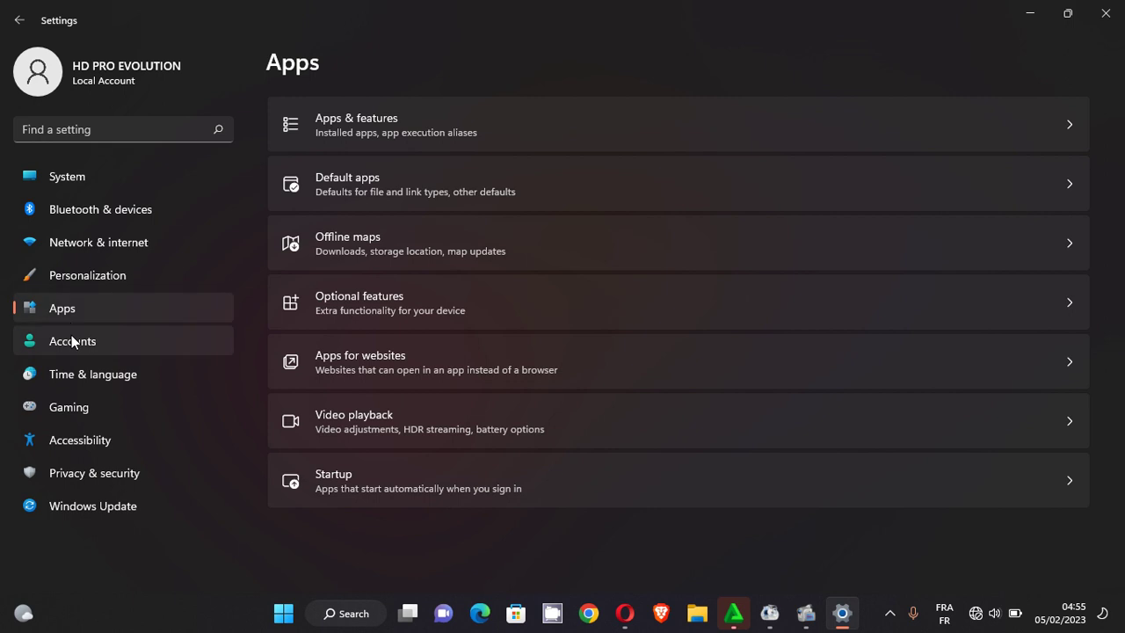
click(72, 342)
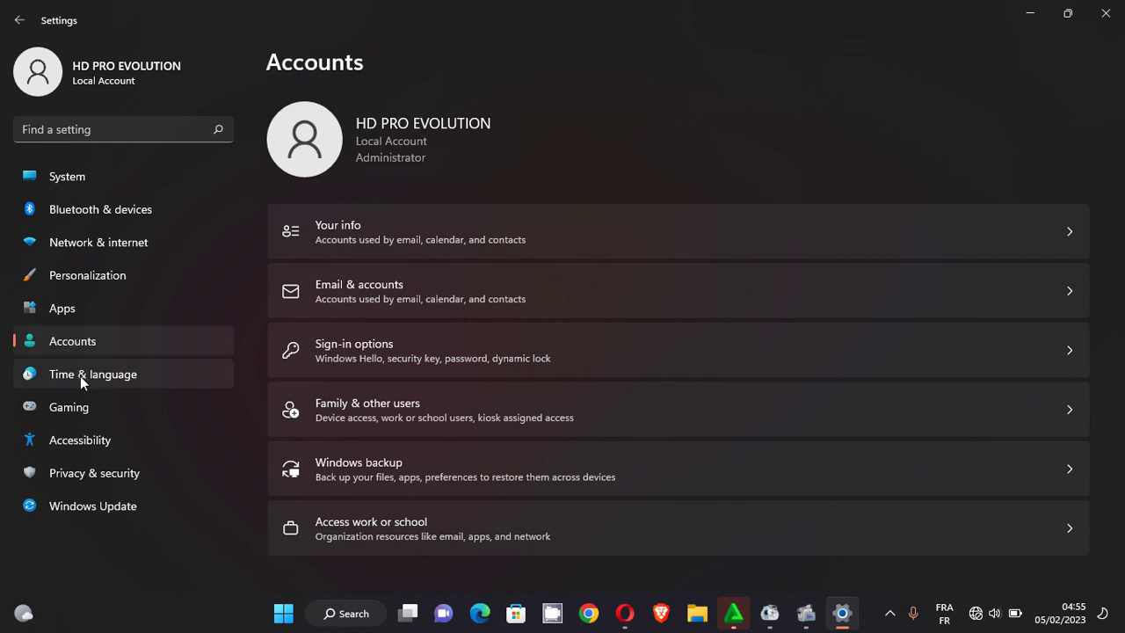
click(80, 377)
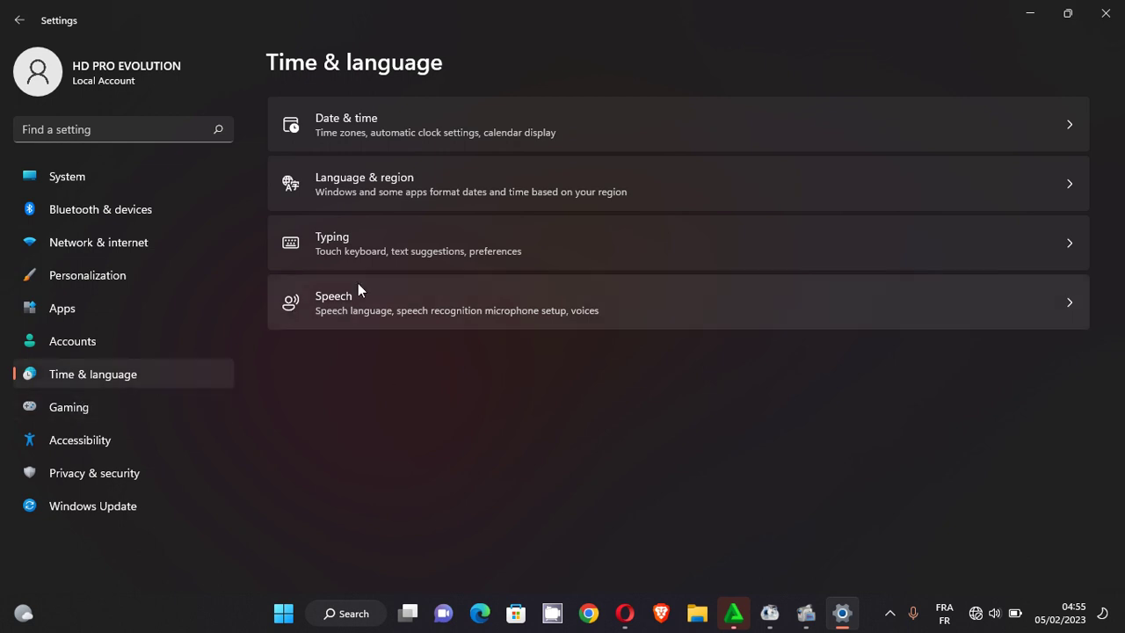
click(128, 403)
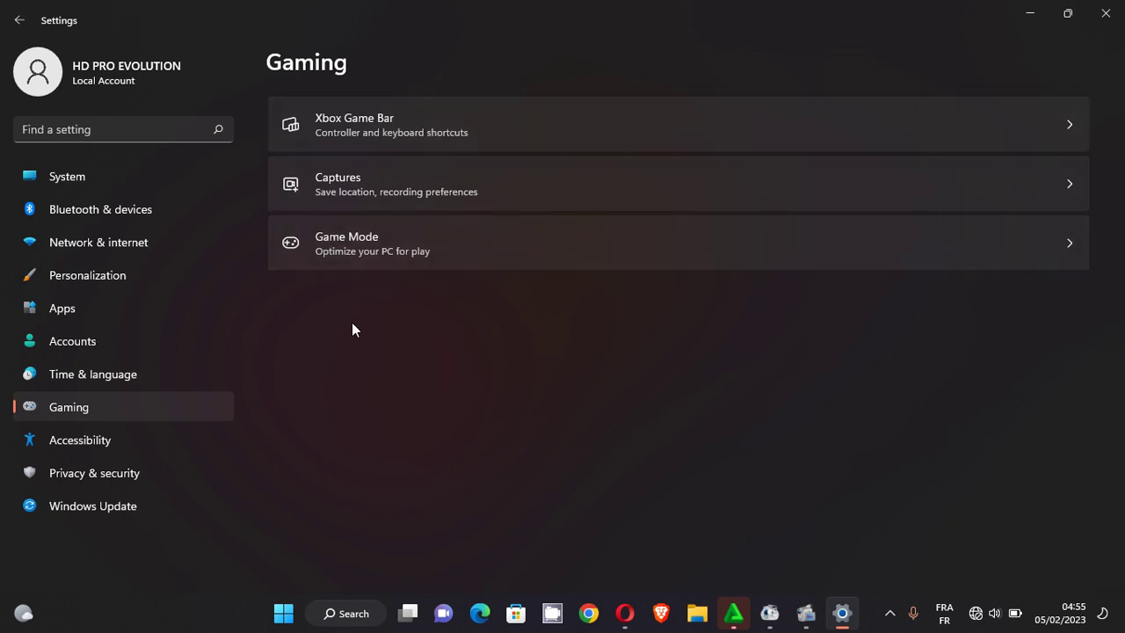
Step: Review the Accessibility, Privacy & security and Windows Update pages, return to System, and close Settings
click(109, 440)
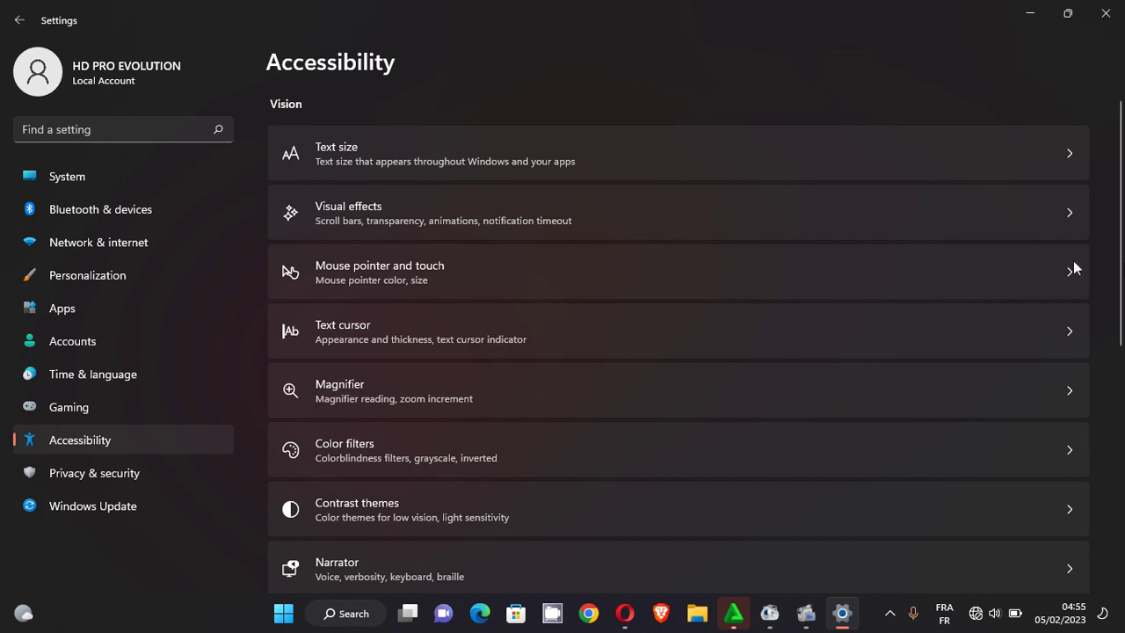
click(148, 479)
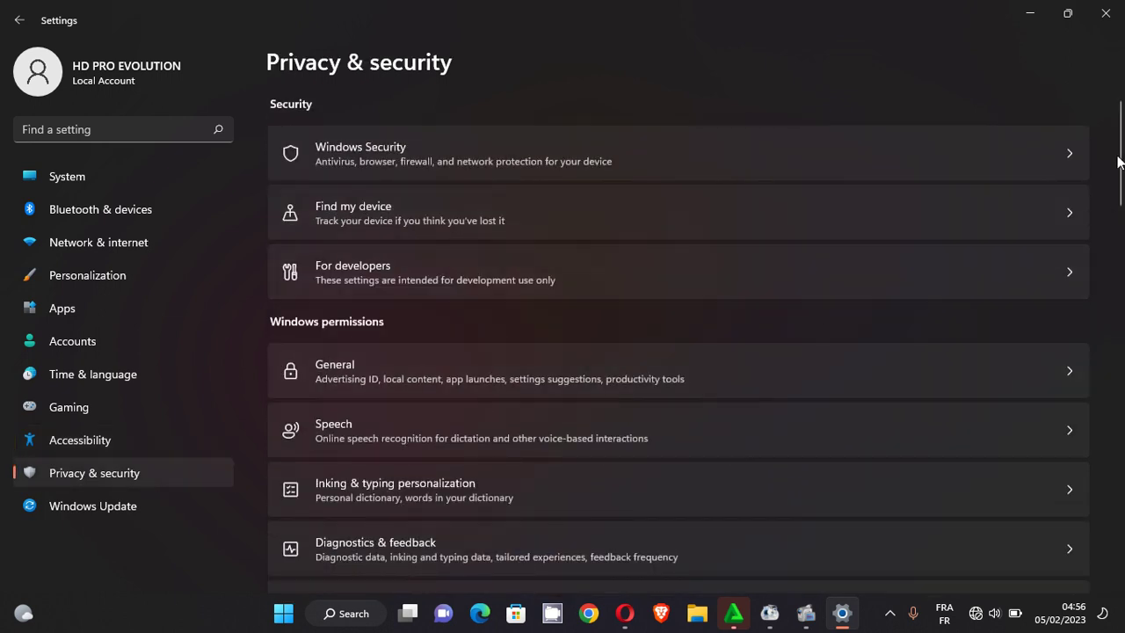
scroll(1120, 162, down, 4)
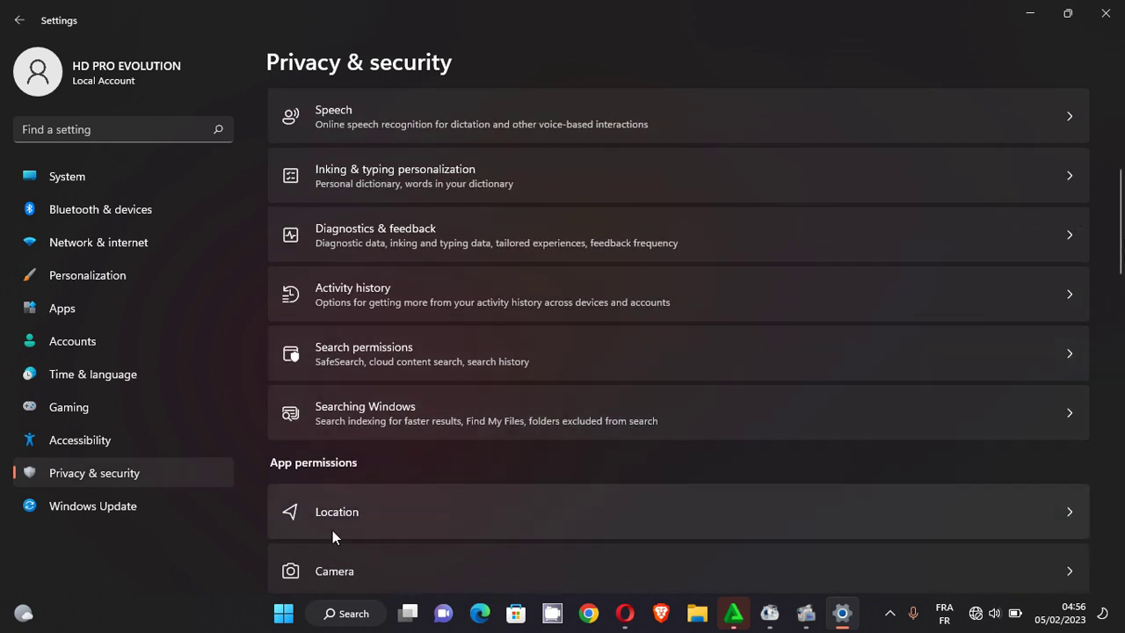
click(106, 502)
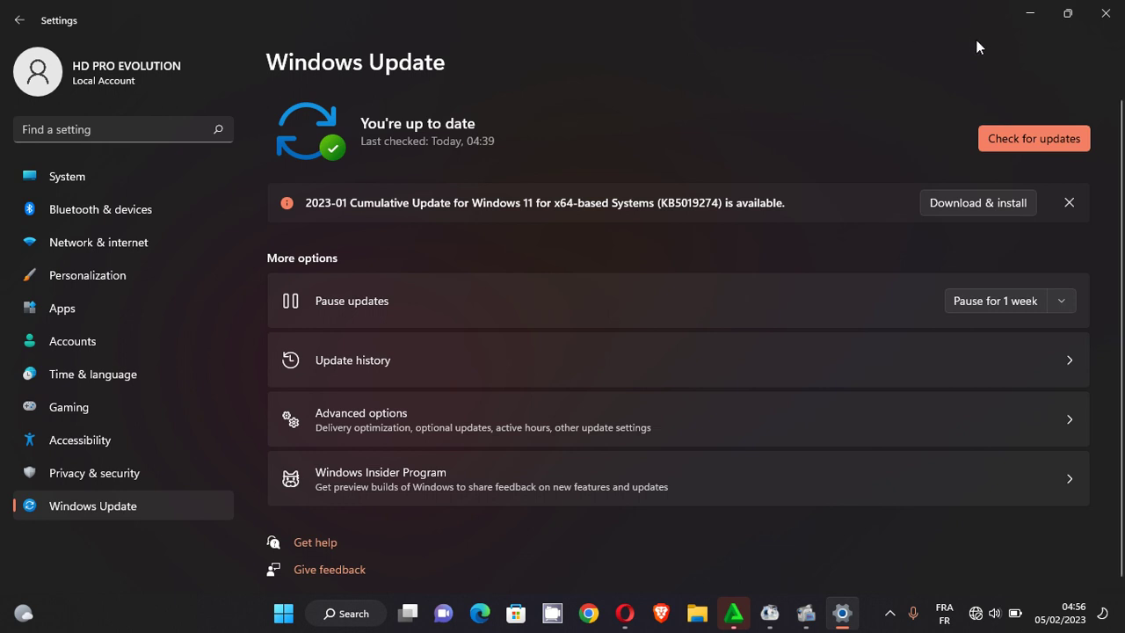
click(127, 178)
click(1106, 13)
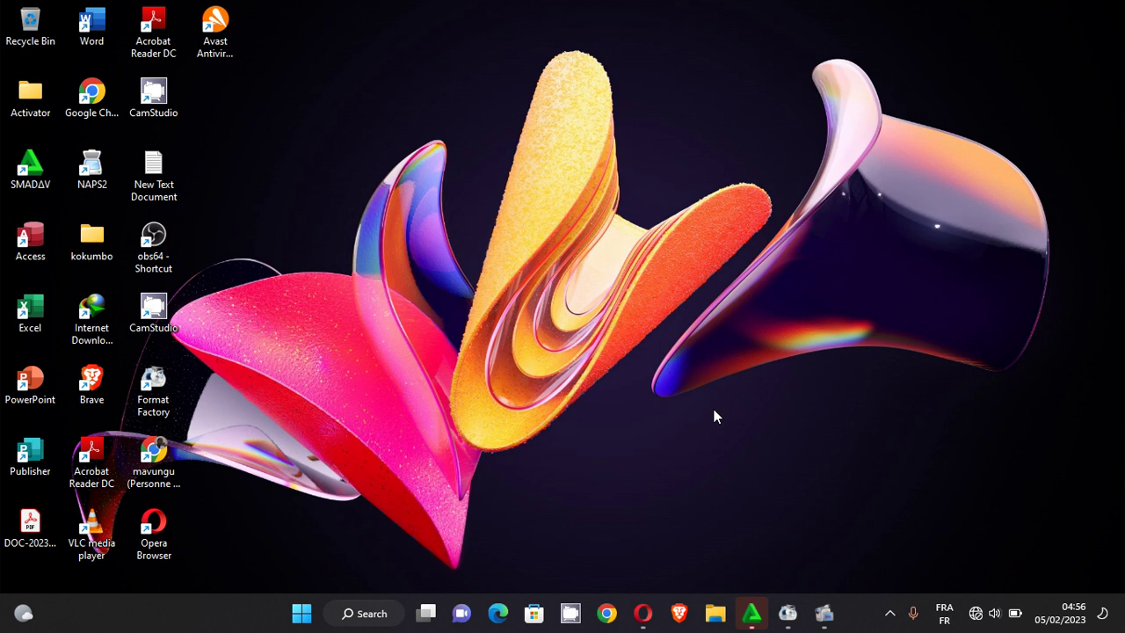
Step: Open This PC in a maximized File Explorer window to view its folders and drives, and close the window
key(super+e)
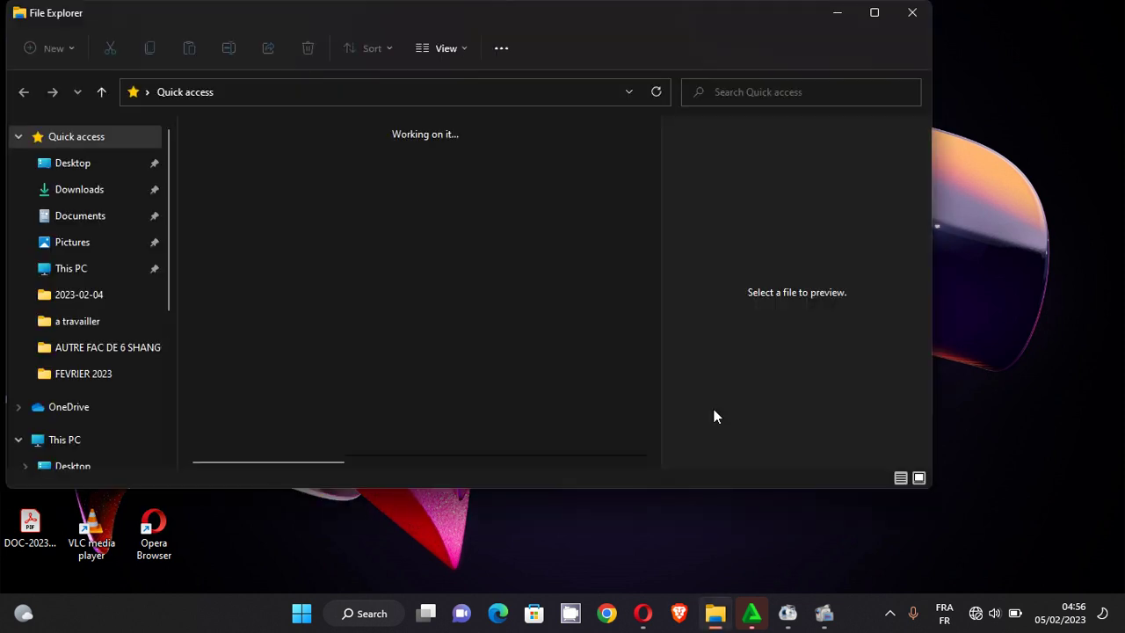
click(77, 441)
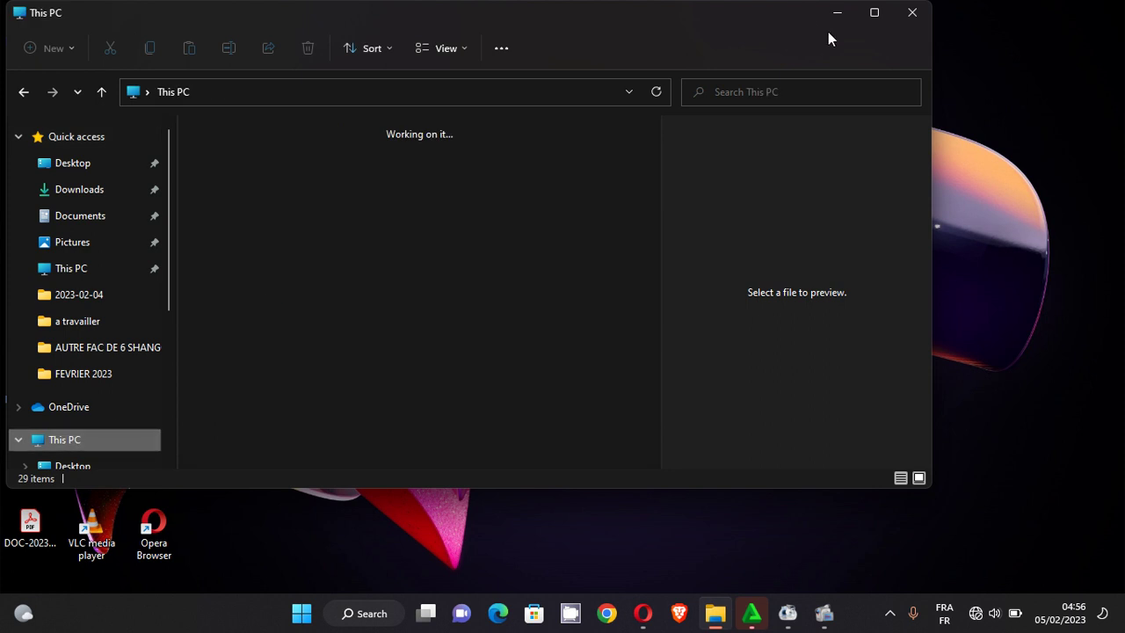
click(874, 14)
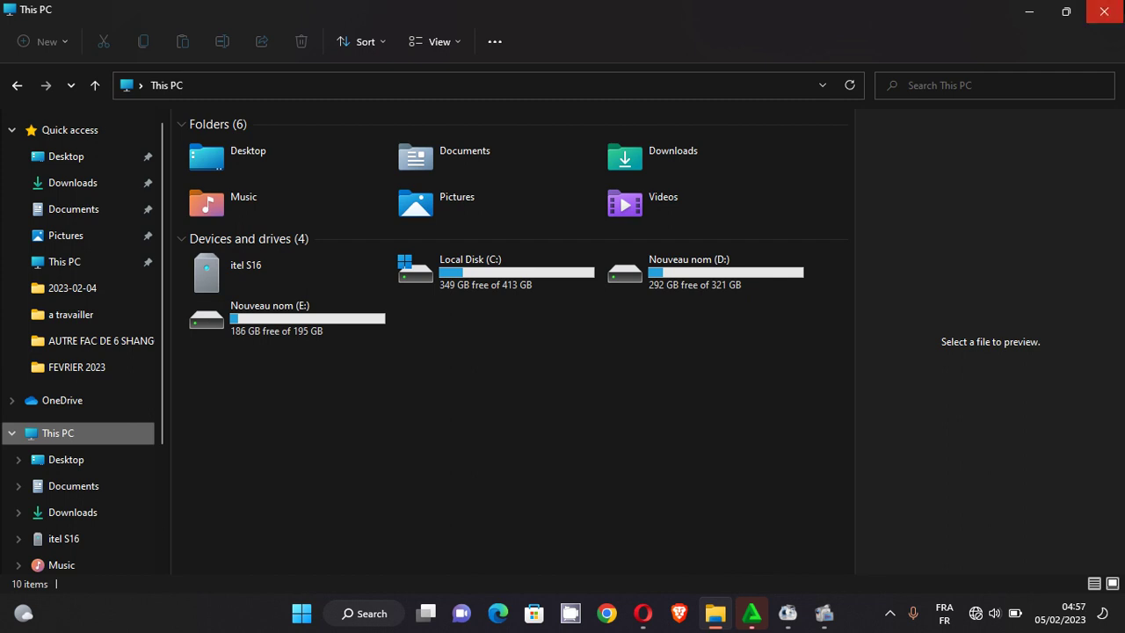
click(1104, 11)
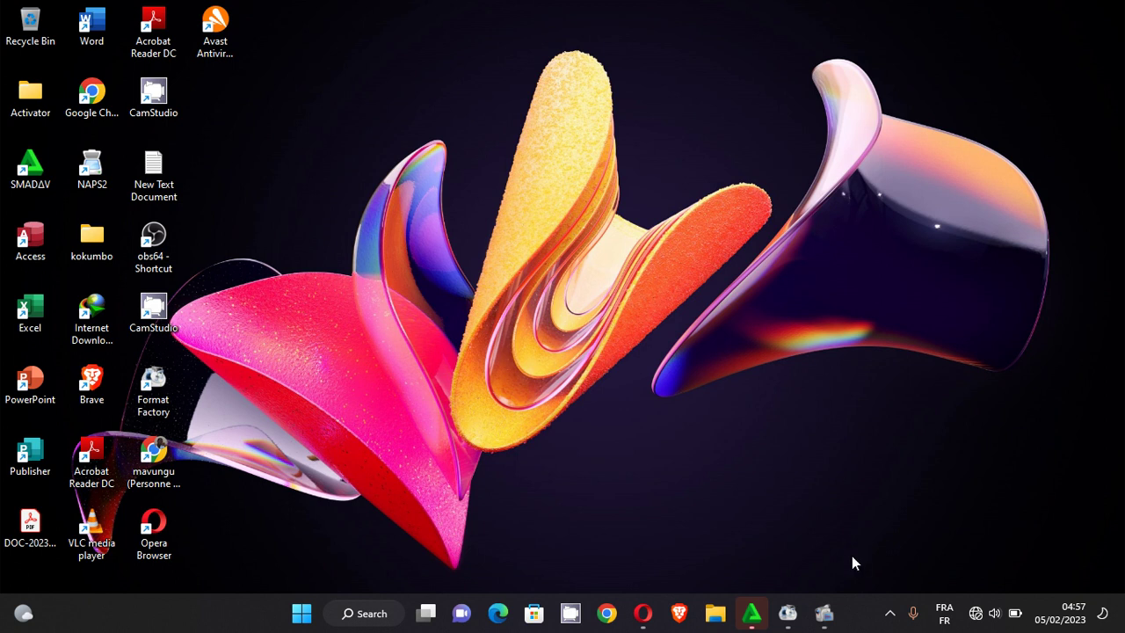
mouse_move(823, 612)
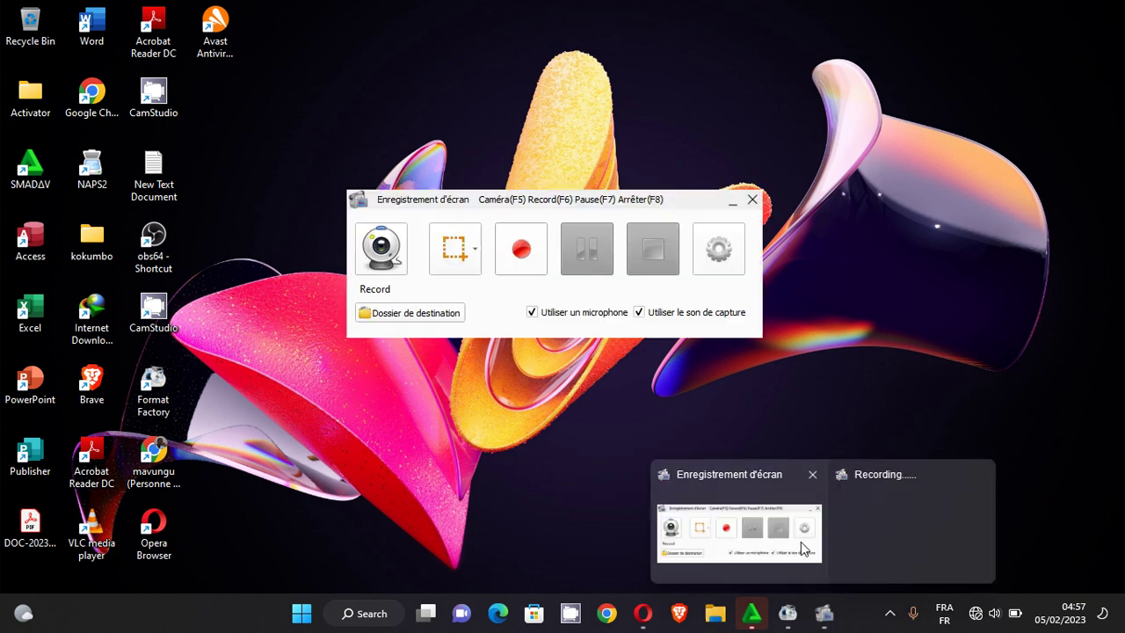